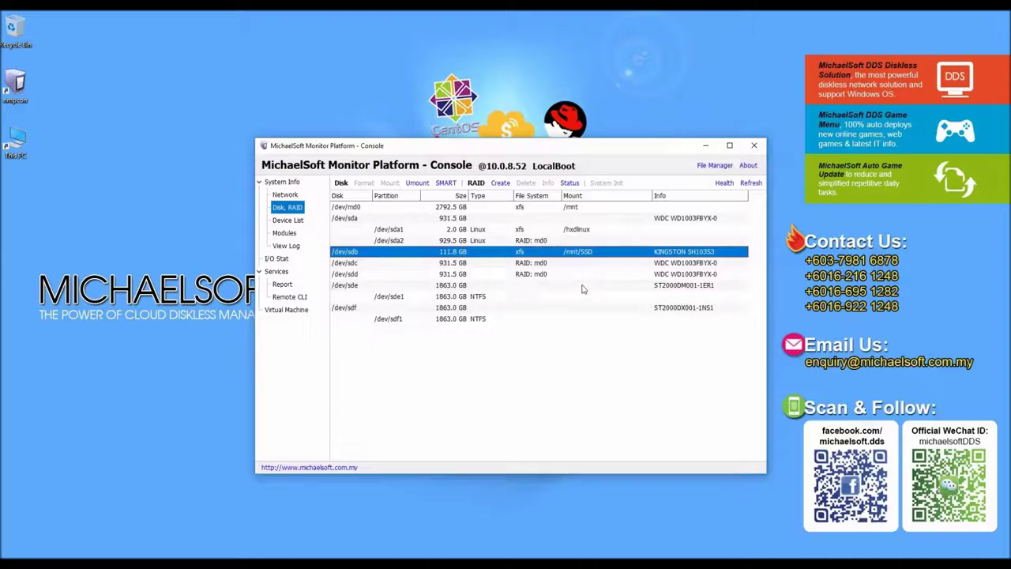
# Step: In File Transfer, choose Disk.ver from the WIN7x64sp1 backup as the file to upload
pyautogui.click(283, 183)
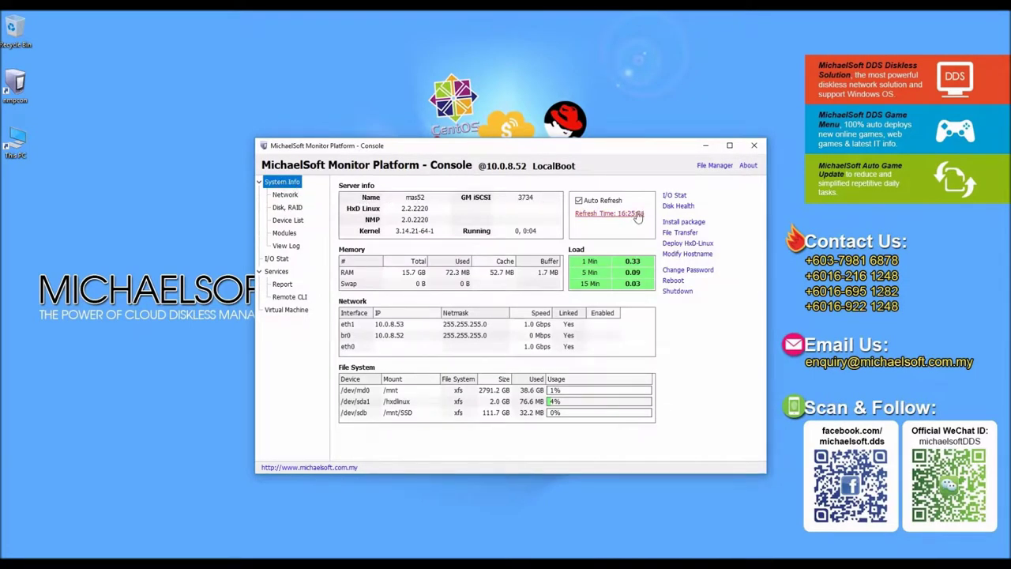
pyautogui.click(680, 232)
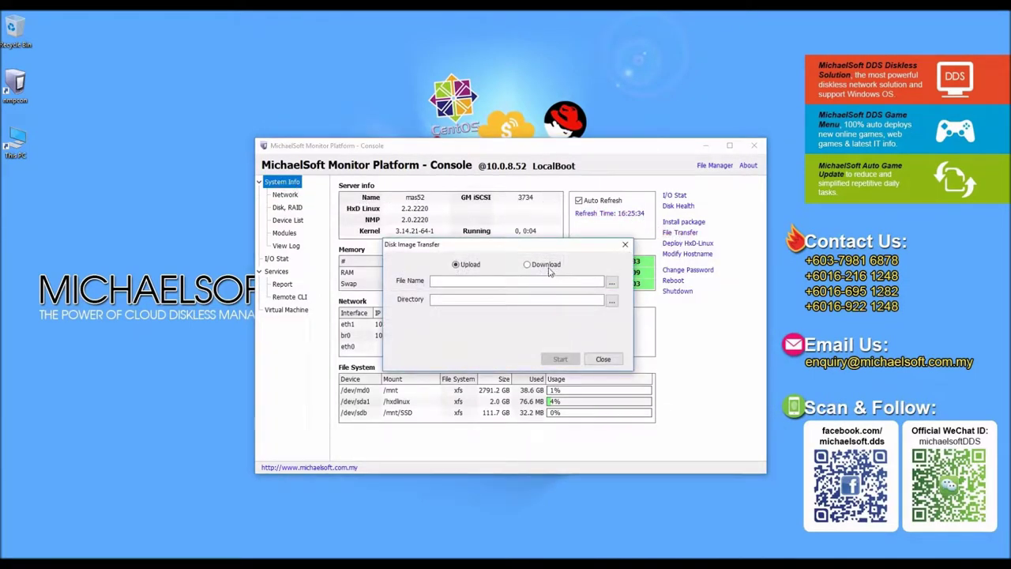
pyautogui.click(612, 283)
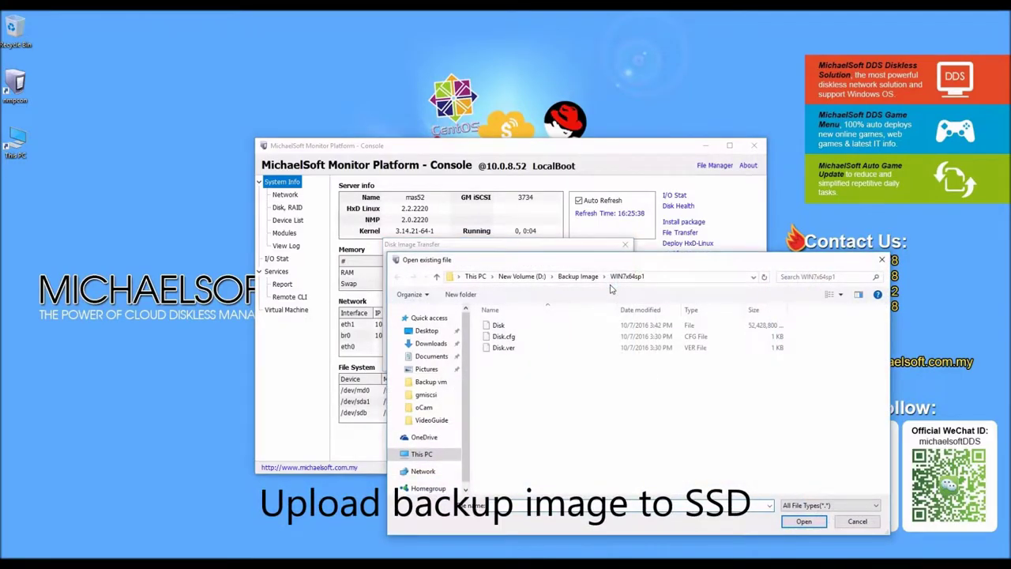
pyautogui.click(525, 349)
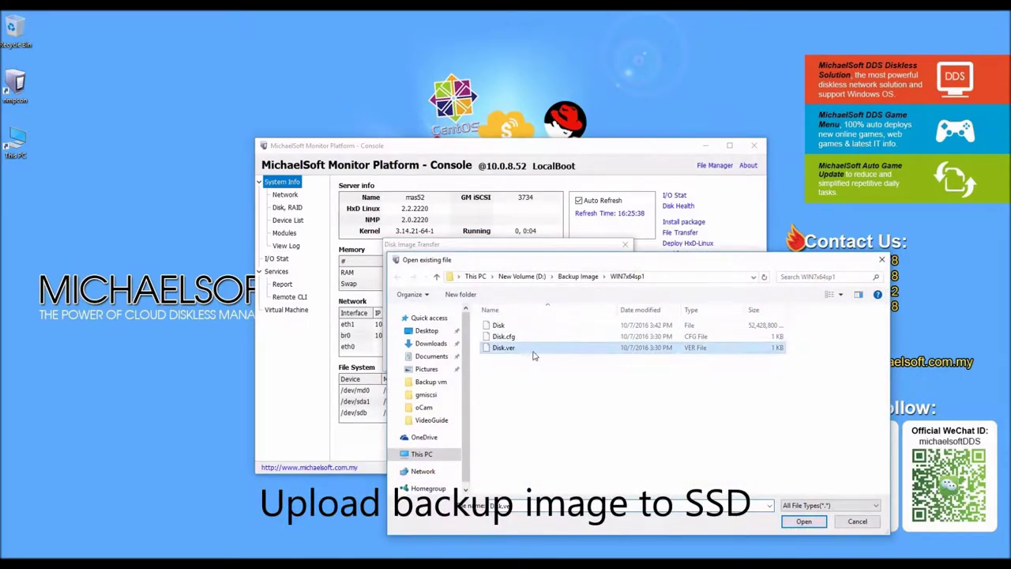
pyautogui.click(800, 521)
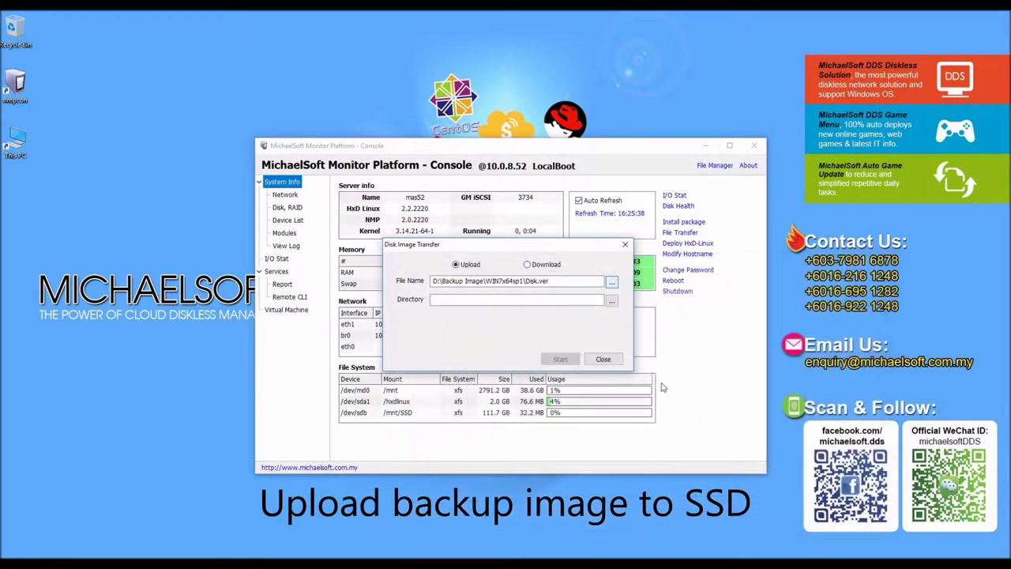
# Step: Set the destination directory to /mnt/SSD/WIN7x64sp1 and upload Disk.ver to 100%
pyautogui.click(611, 302)
pyautogui.doubleClick(432, 230)
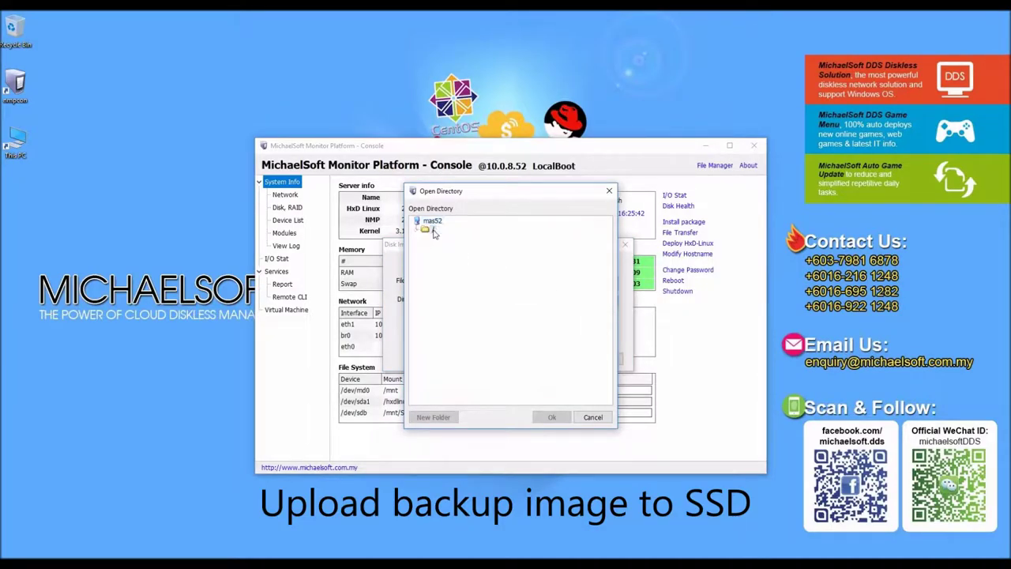
pyautogui.doubleClick(446, 248)
pyautogui.doubleClick(453, 256)
pyautogui.click(554, 417)
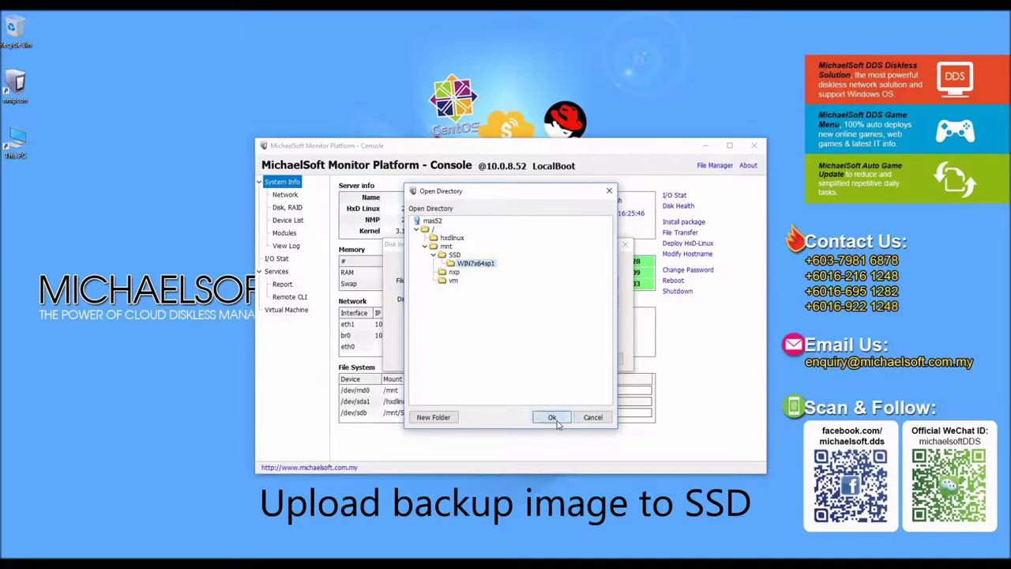
pyautogui.click(559, 360)
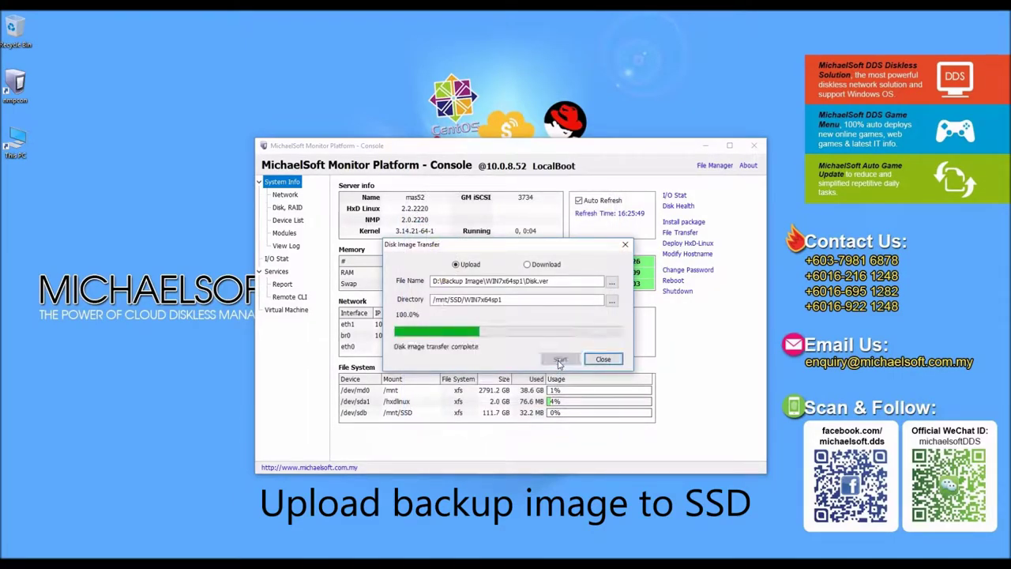
pyautogui.click(612, 282)
# Step: Upload Disk.cfg to /mnt/SSD/WIN7x64sp1
pyautogui.click(509, 337)
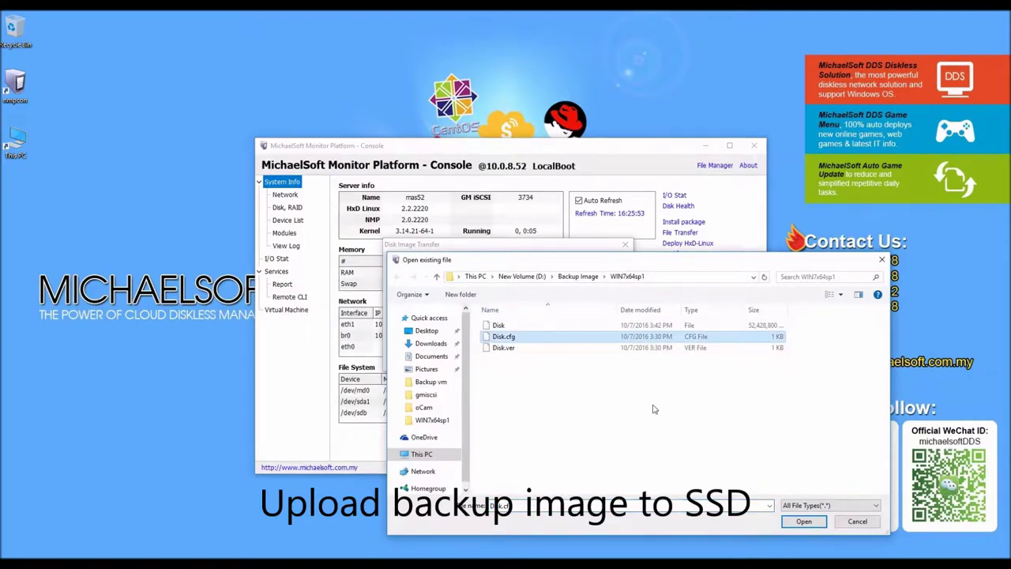
pyautogui.click(802, 521)
pyautogui.click(561, 360)
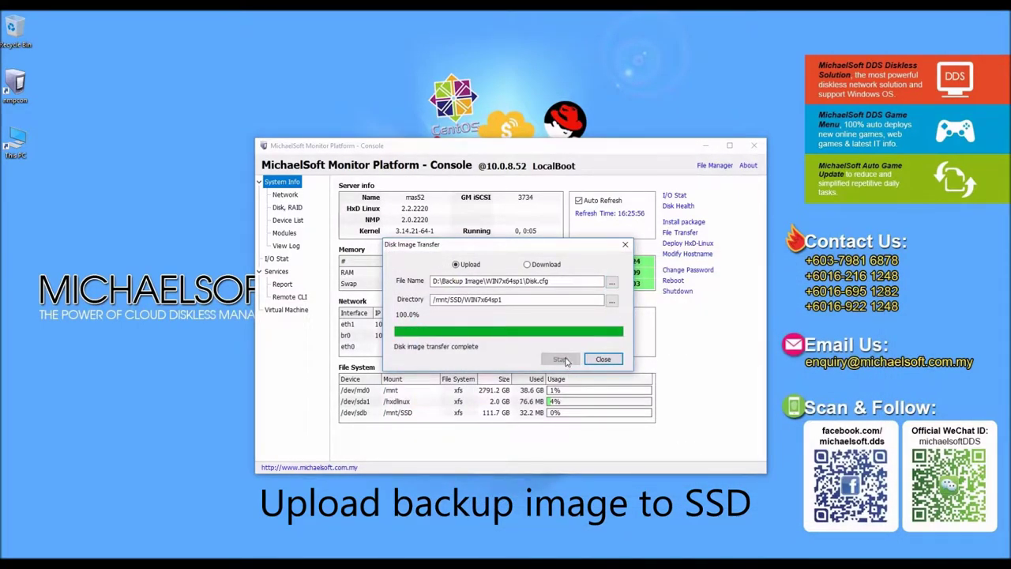
# Step: Upload the Disk image file as well, then close the transfer window
pyautogui.click(612, 282)
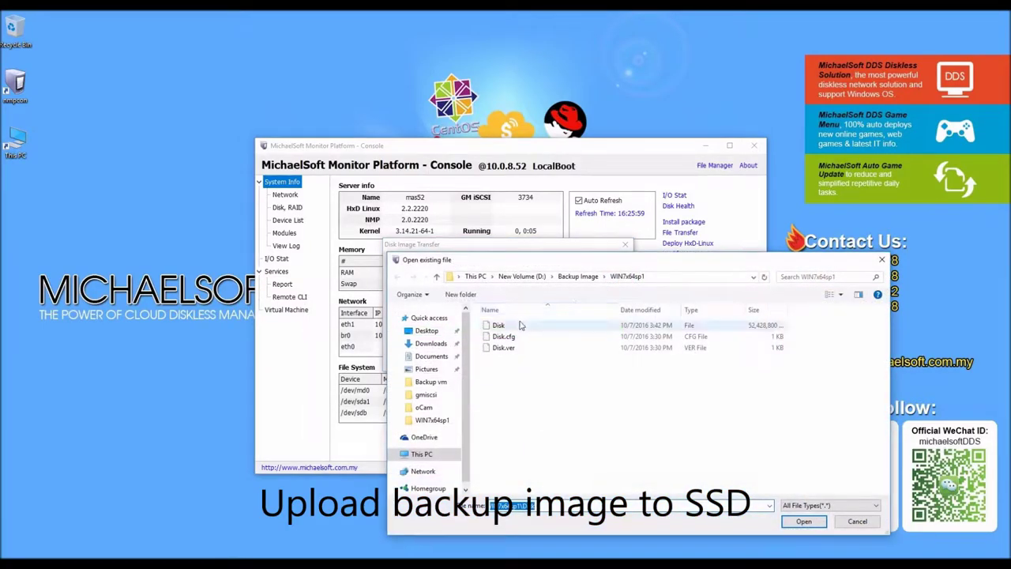
pyautogui.click(506, 326)
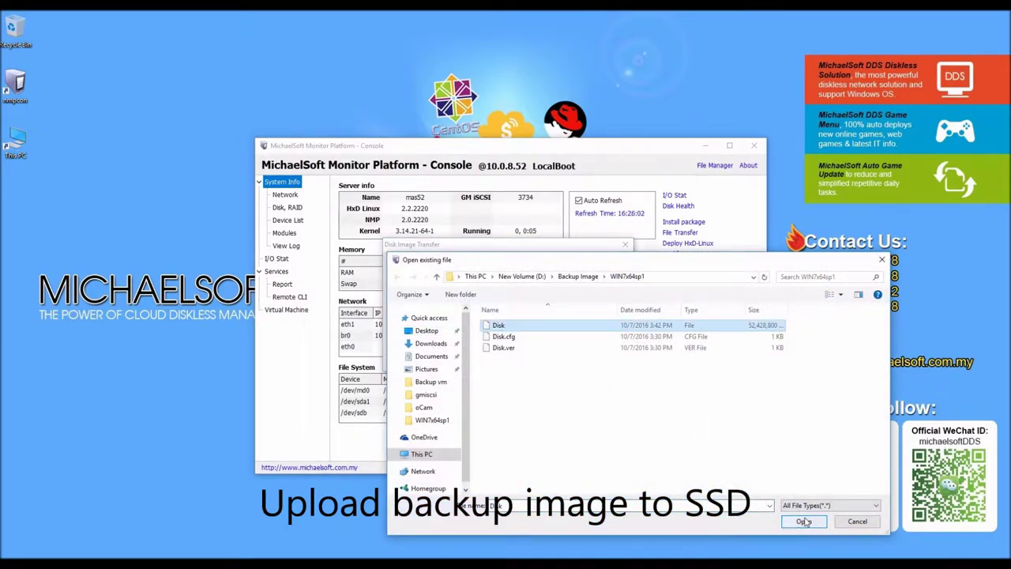
pyautogui.click(804, 521)
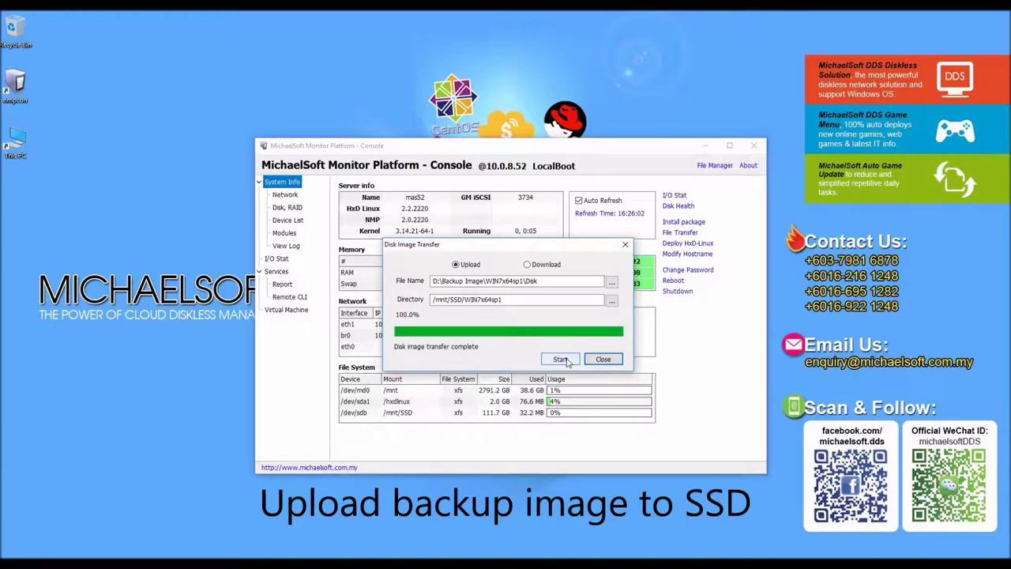
pyautogui.click(561, 359)
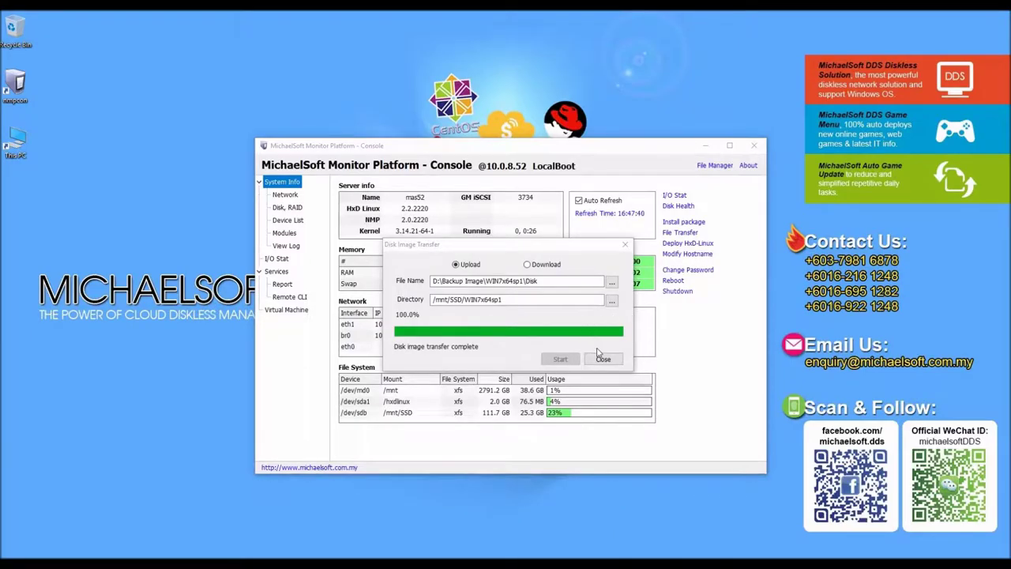
pyautogui.click(602, 358)
# Step: Power on the virtual machine and connect to it in VNC Viewer with the VNC password
pyautogui.click(286, 309)
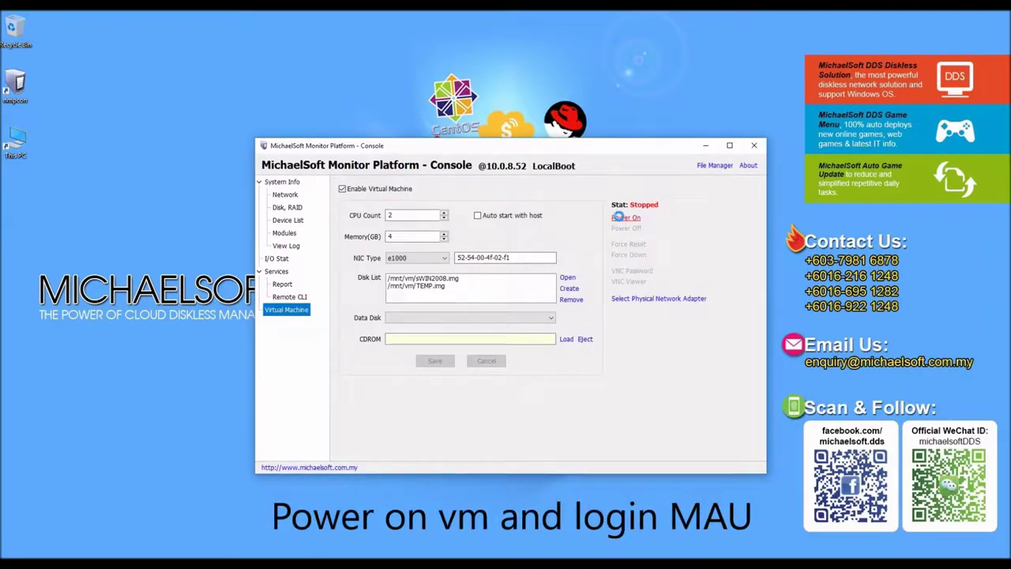
pyautogui.click(619, 217)
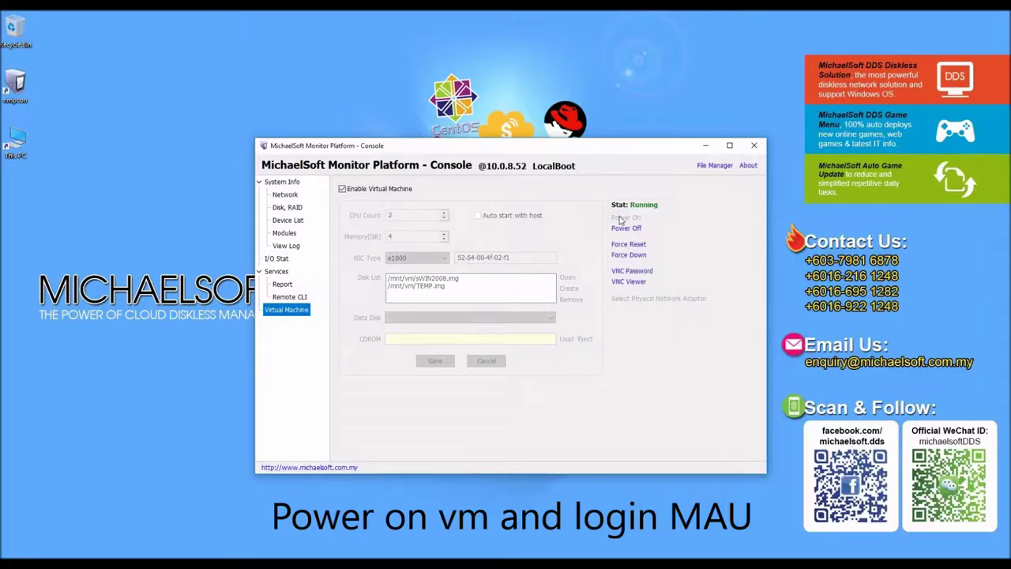
pyautogui.click(630, 283)
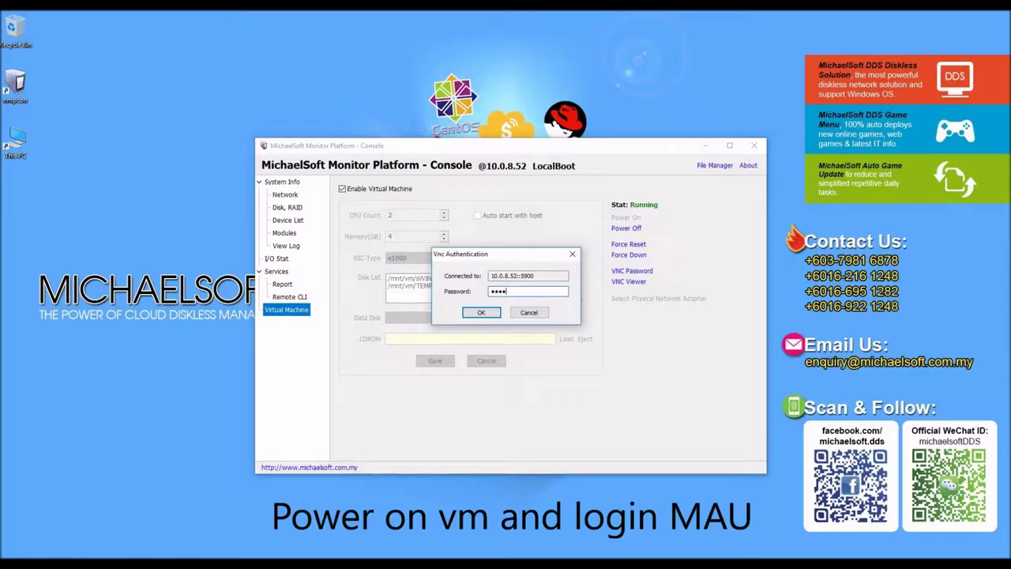
pyautogui.press('Return')
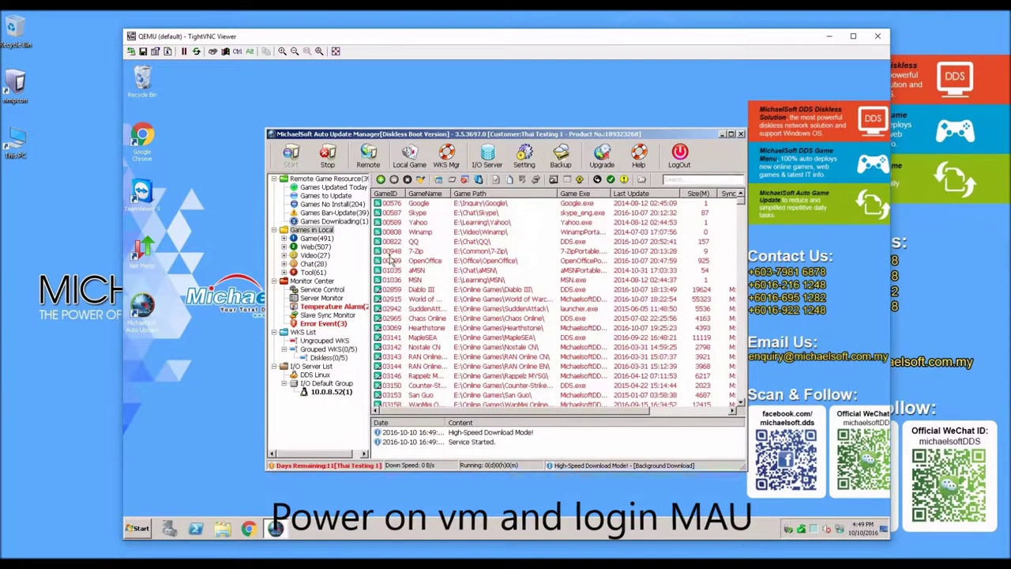
pyautogui.click(486, 162)
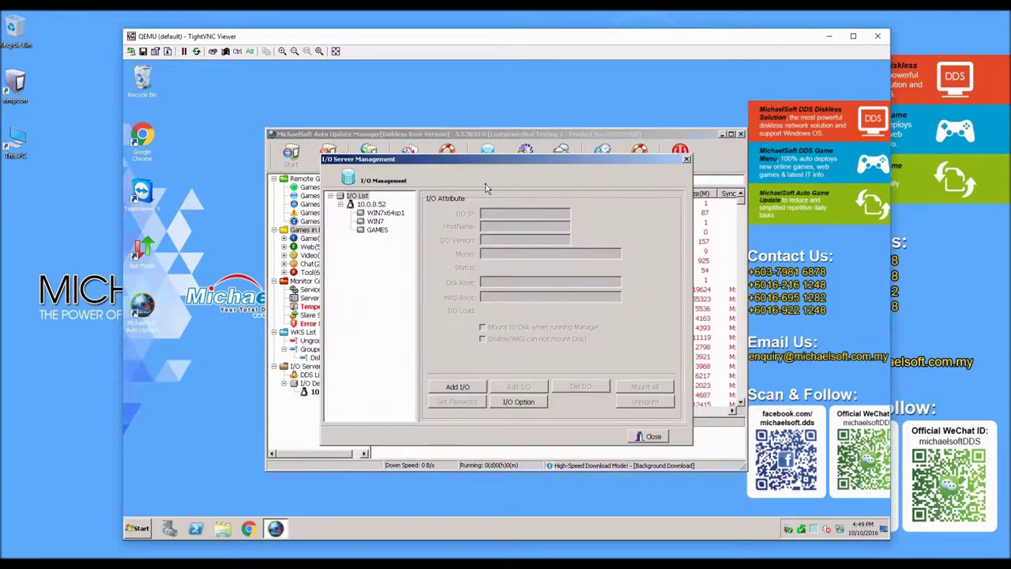
pyautogui.click(384, 213)
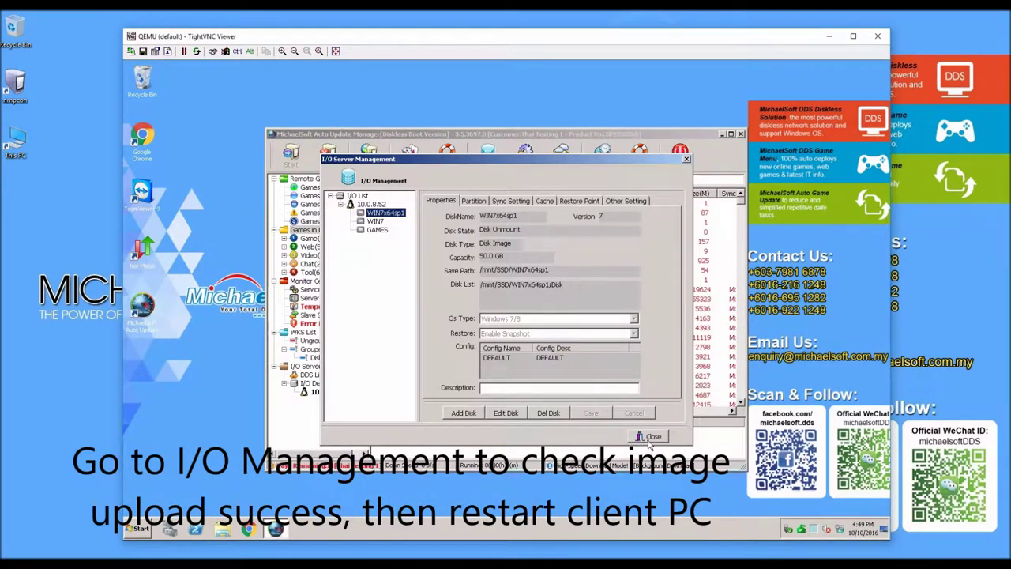
pyautogui.click(651, 438)
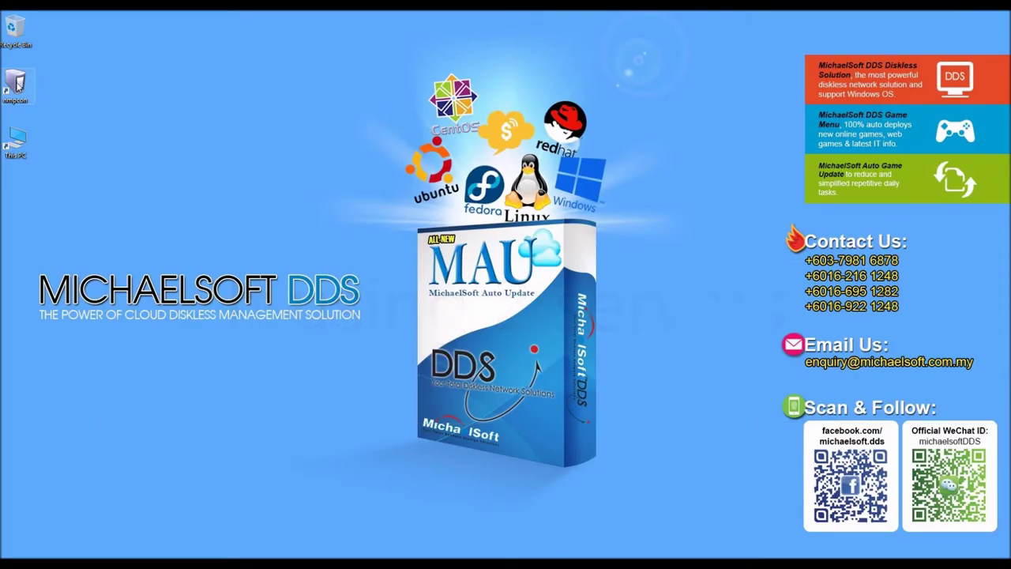
# Step: Log in to server 10.0.8.52 and select the /dev/sdb drive in the Disk/RAID list
pyautogui.doubleClick(15, 82)
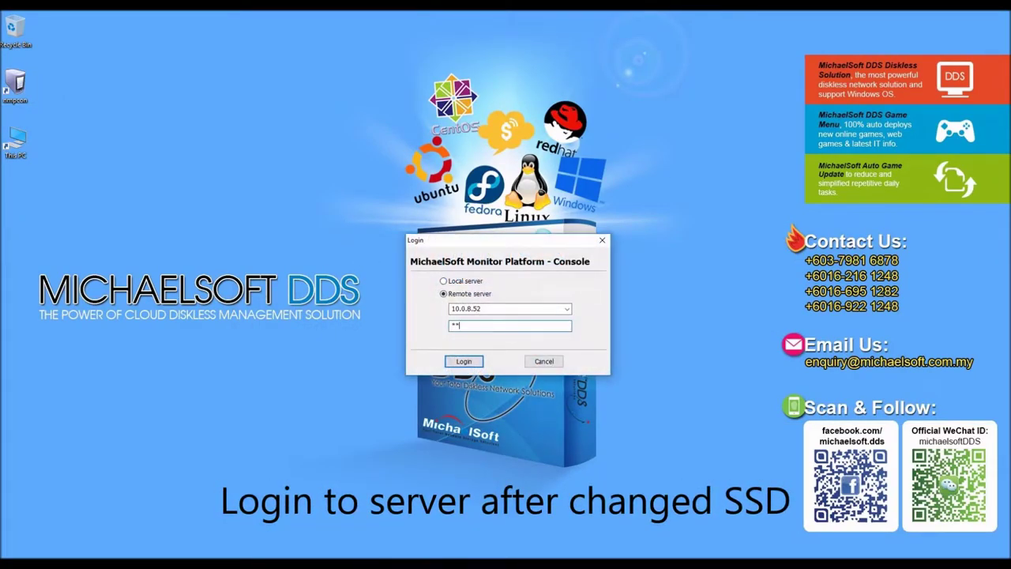
pyautogui.press('Return')
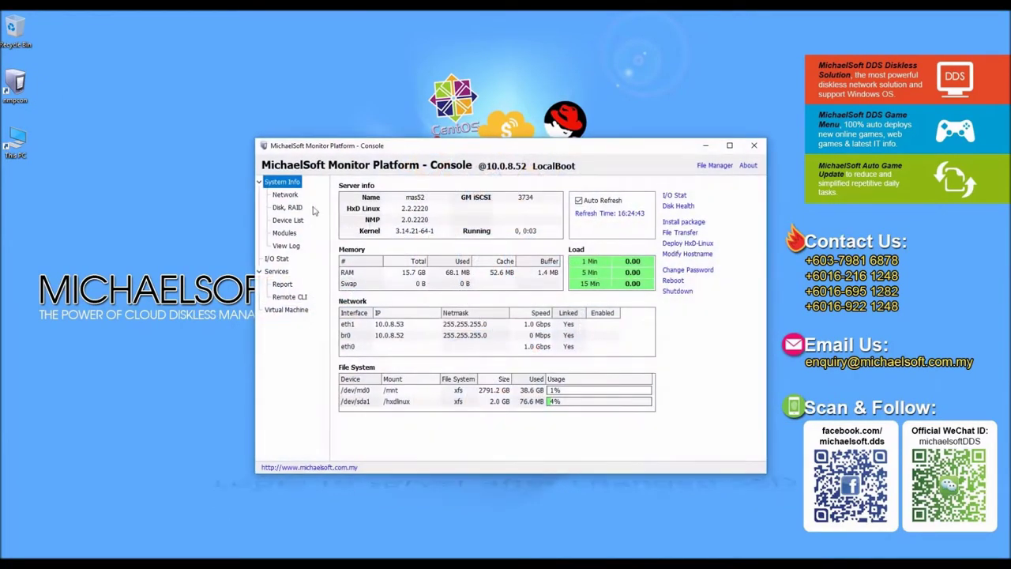
pyautogui.click(282, 207)
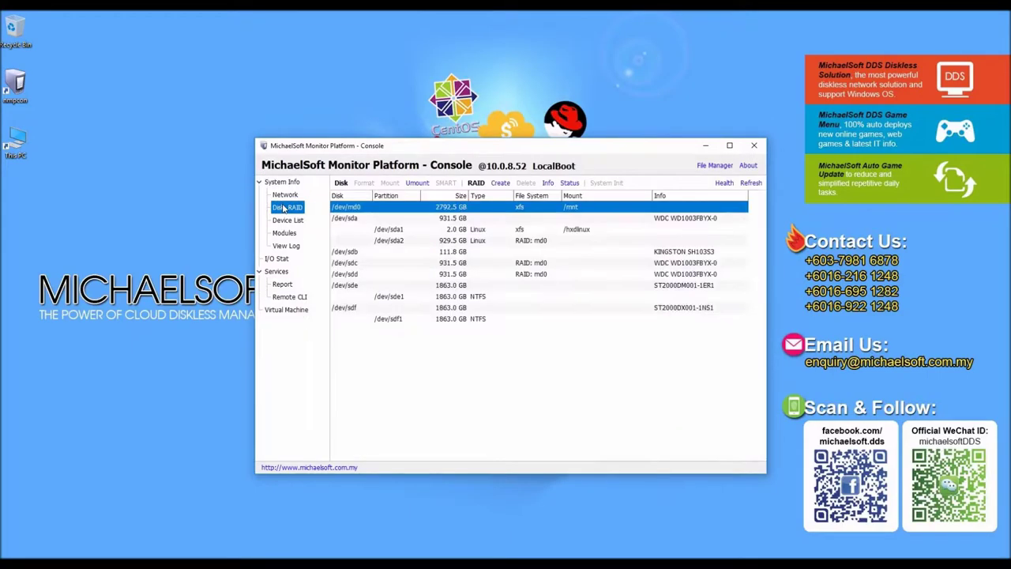
pyautogui.click(352, 252)
# Step: Format /dev/sdb with its mount point set to /mnt/SSD and approve
pyautogui.click(365, 183)
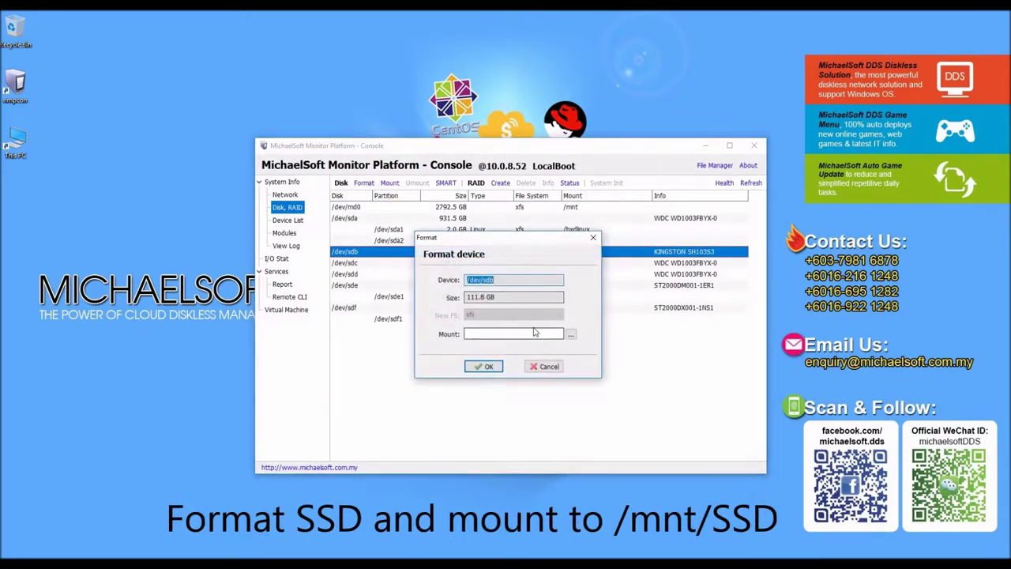
pyautogui.click(572, 335)
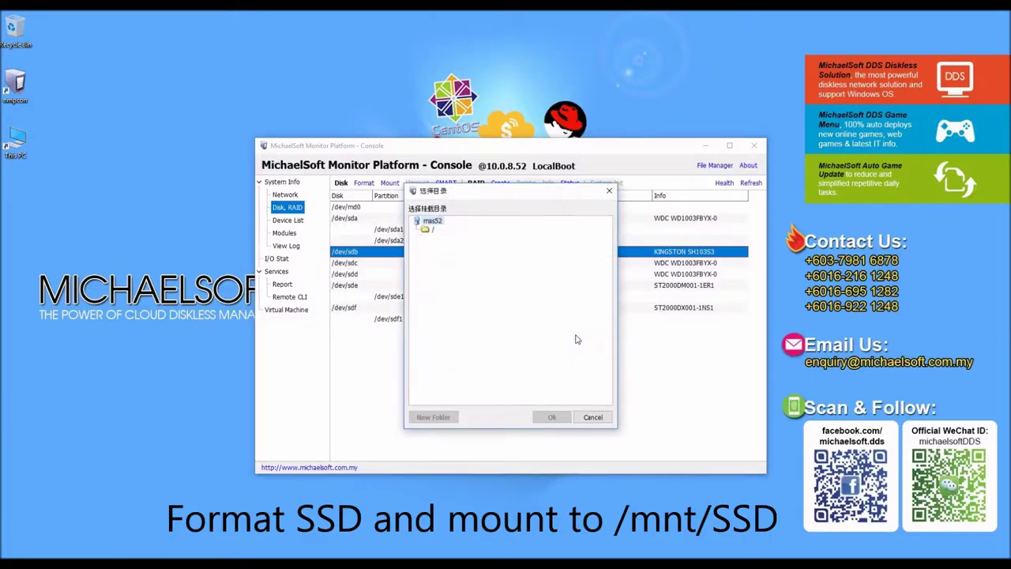
pyautogui.doubleClick(432, 229)
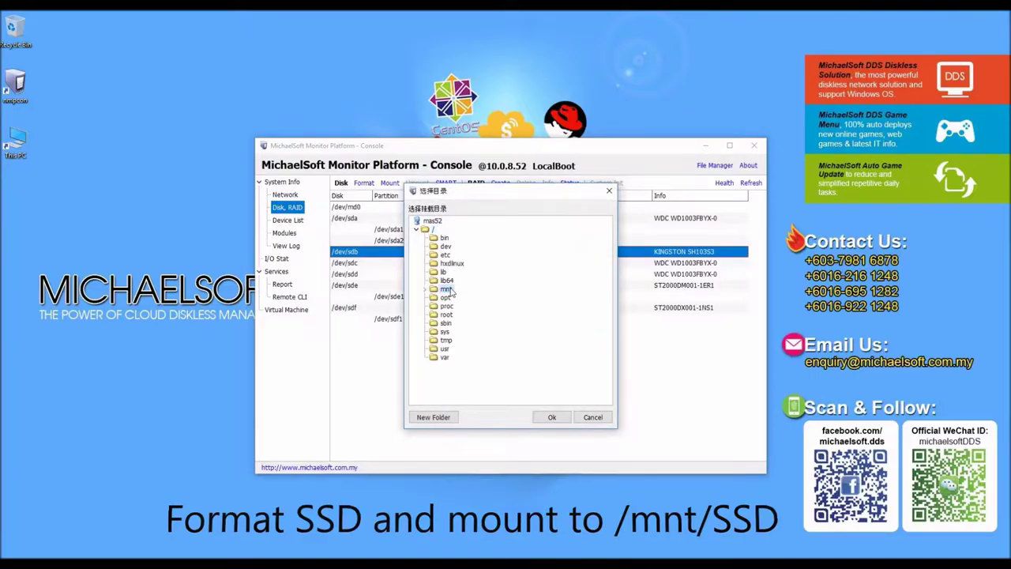
pyautogui.click(551, 417)
pyautogui.click(485, 367)
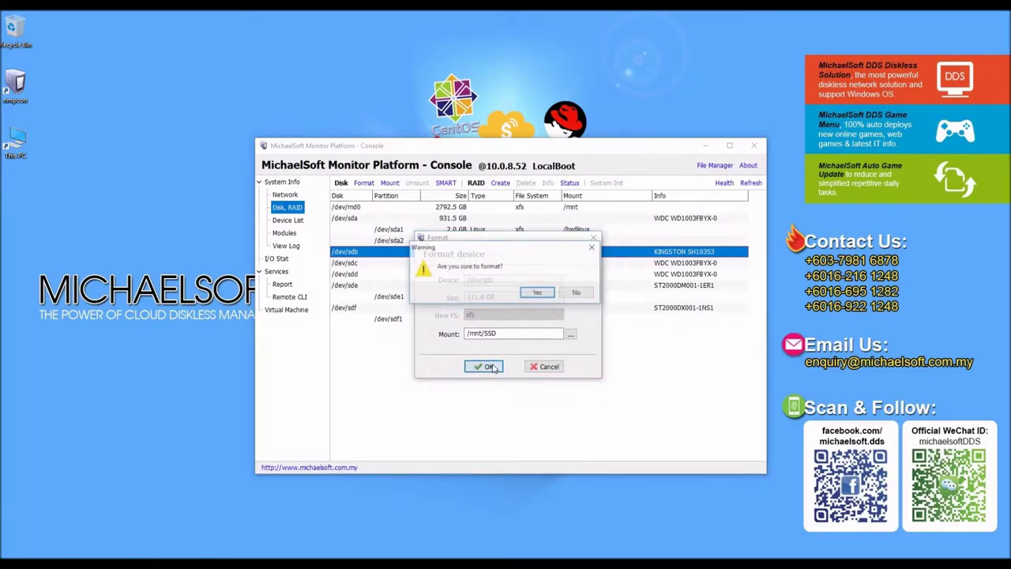
pyautogui.click(530, 296)
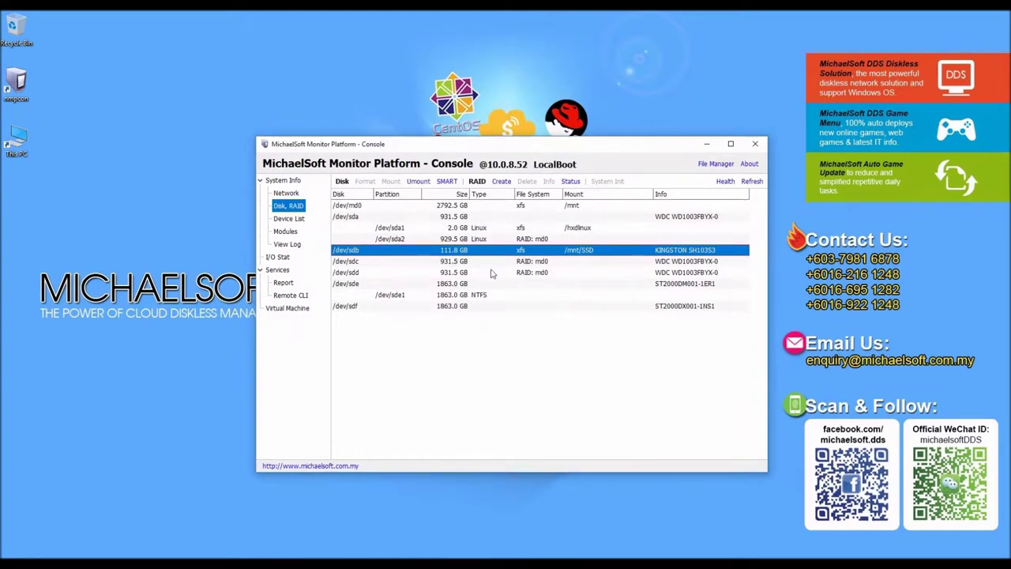
# Step: In Remote File Manager, add a folder named WIN7x64sp1 under /mnt/SSD, then close the manager
pyautogui.click(715, 164)
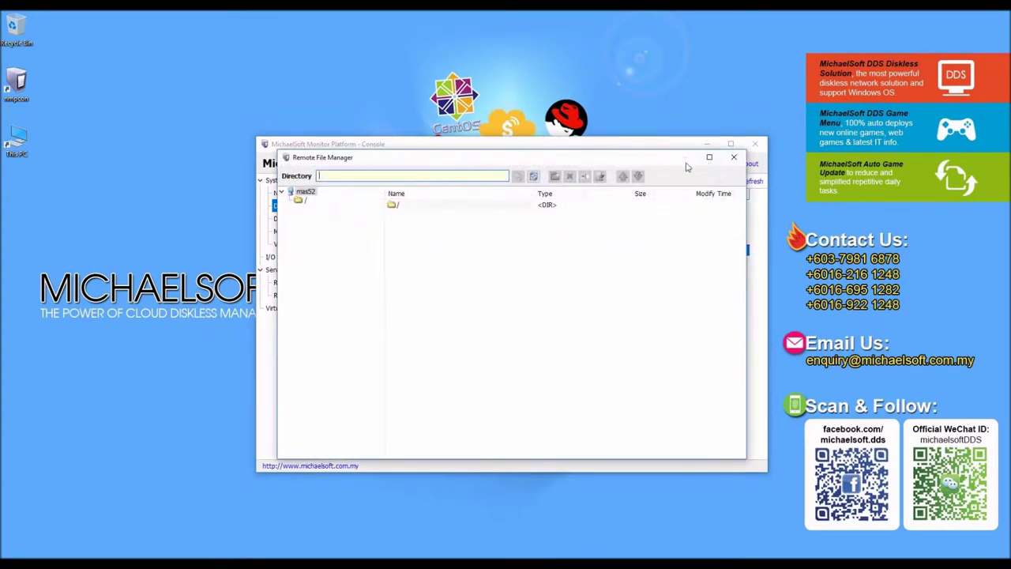
pyautogui.doubleClick(429, 206)
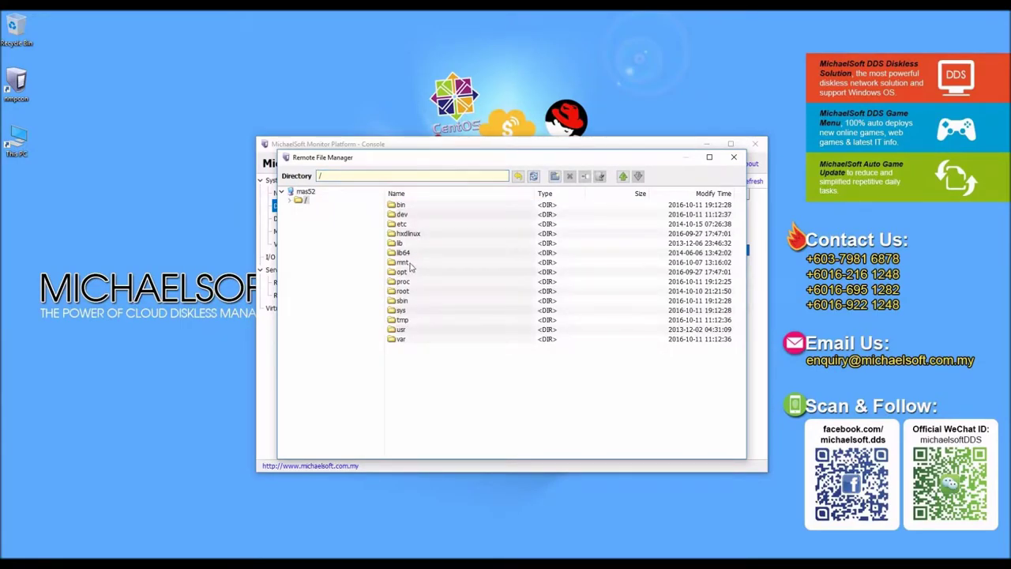
pyautogui.doubleClick(403, 262)
pyautogui.doubleClick(405, 207)
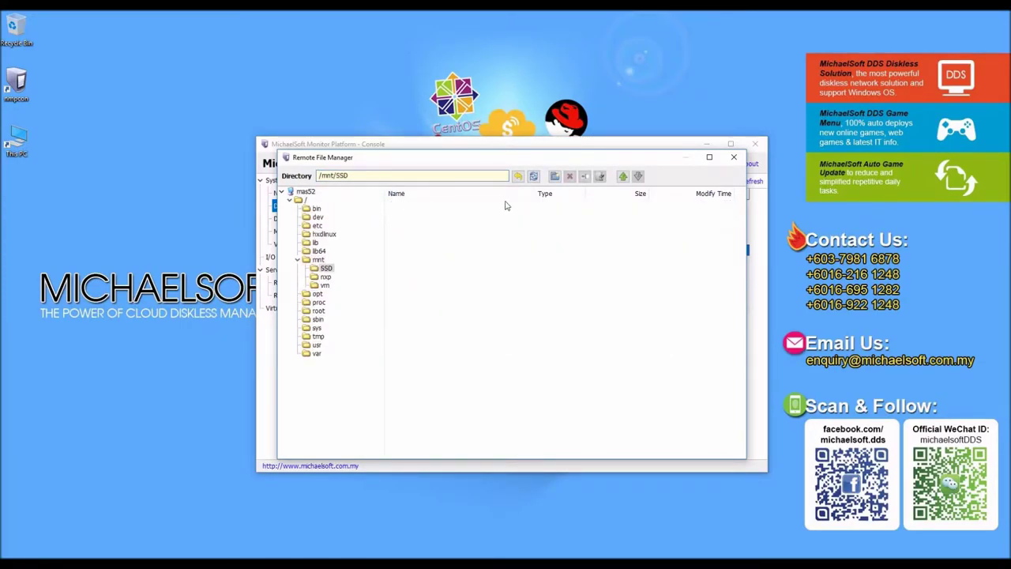
pyautogui.click(554, 175)
pyautogui.write('WIN7x64sp1')
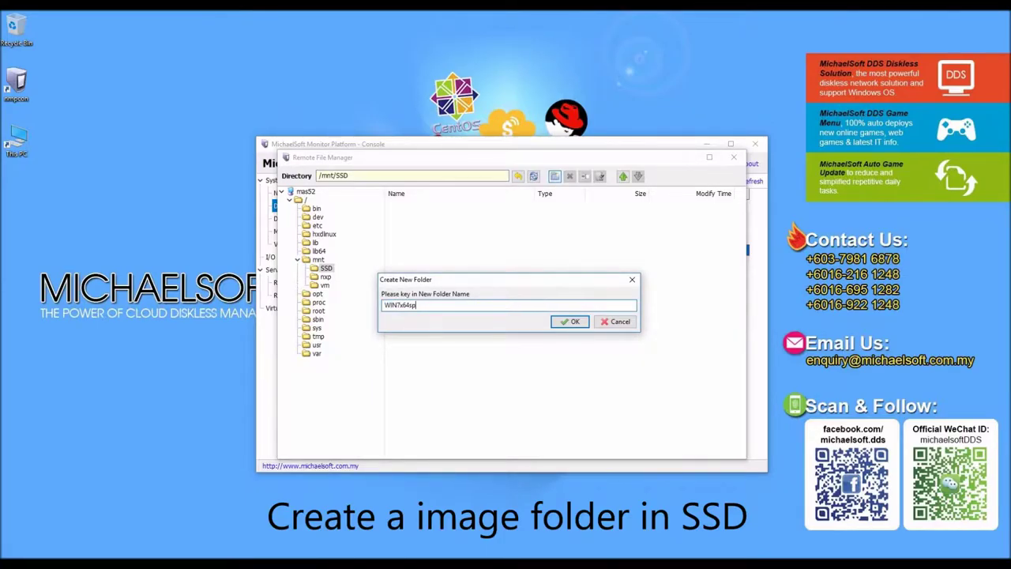
pyautogui.click(575, 322)
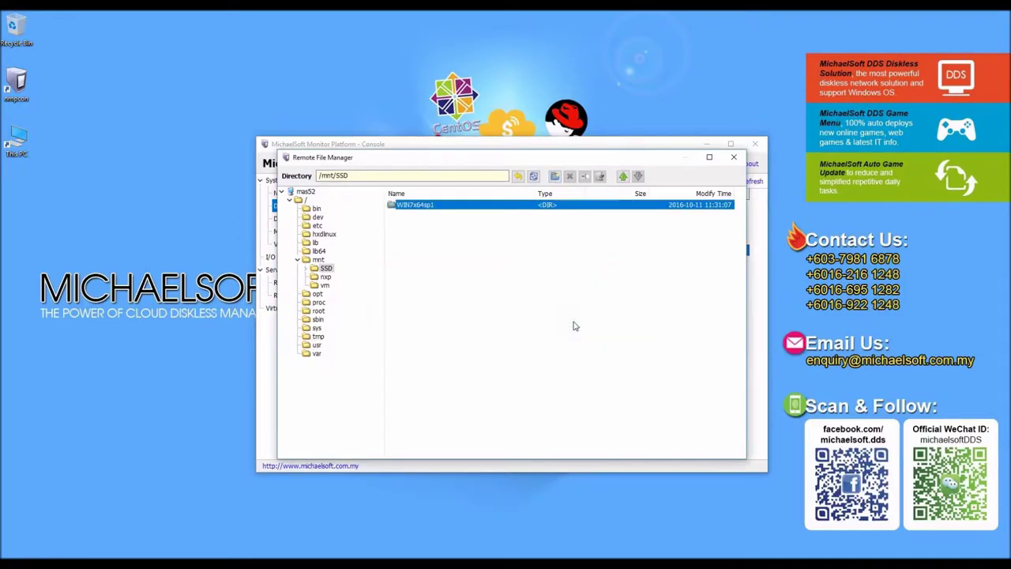
pyautogui.click(732, 157)
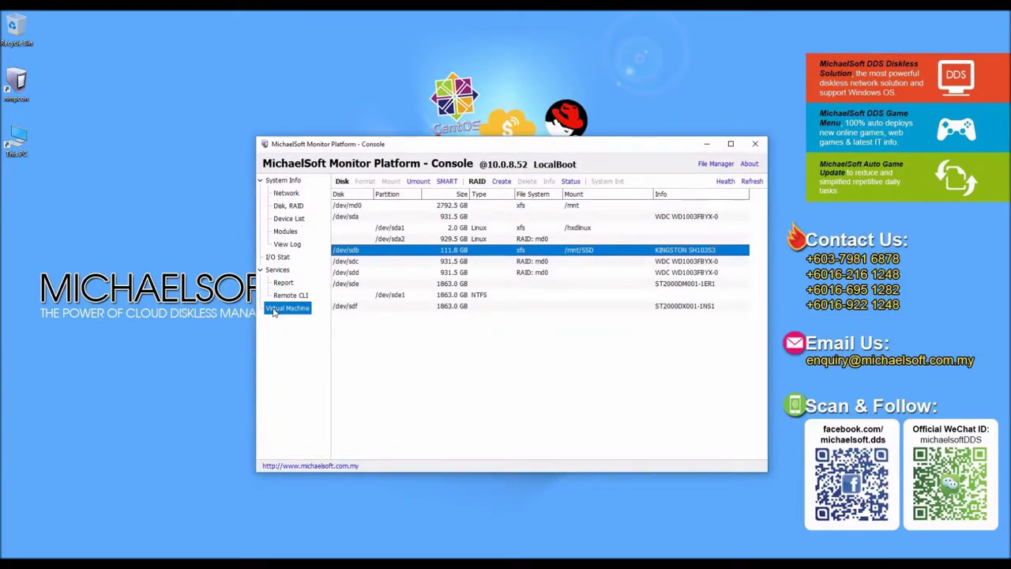
# Step: Power on the virtual machine and connect in TightVNC Viewer with the viewer password
pyautogui.click(284, 308)
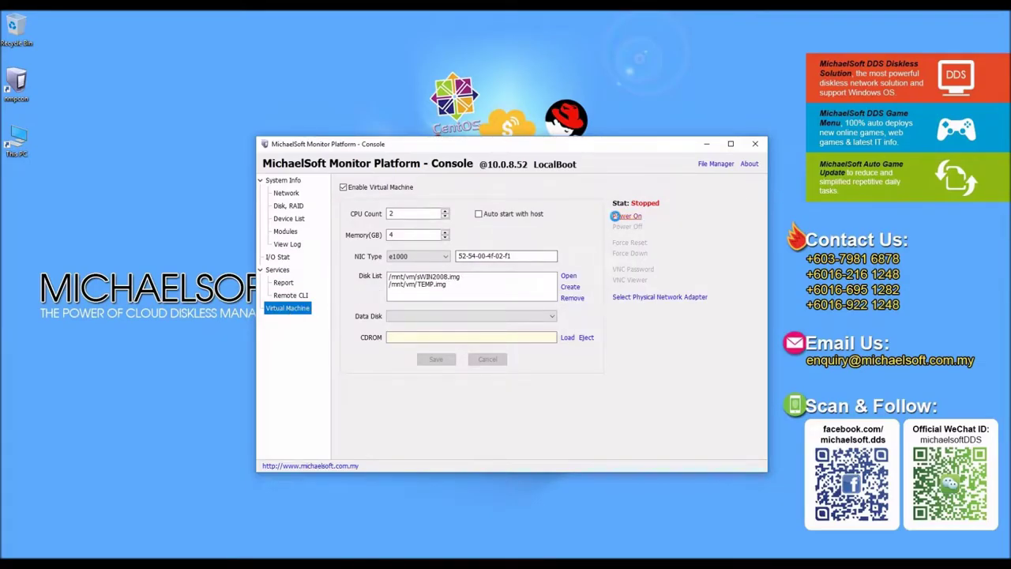
pyautogui.click(616, 216)
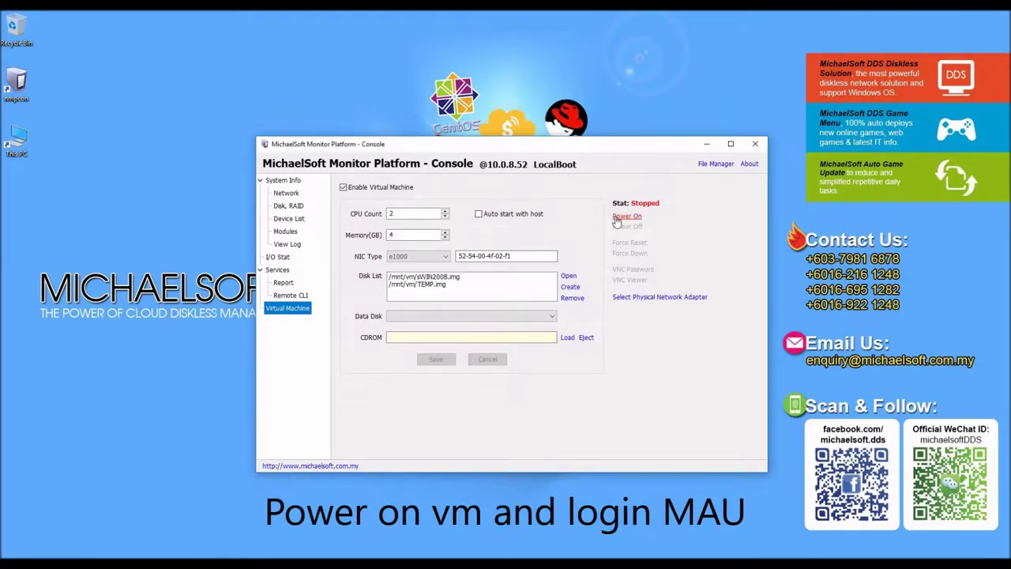
pyautogui.click(631, 280)
pyautogui.write('••••••••')
pyautogui.press('Return')
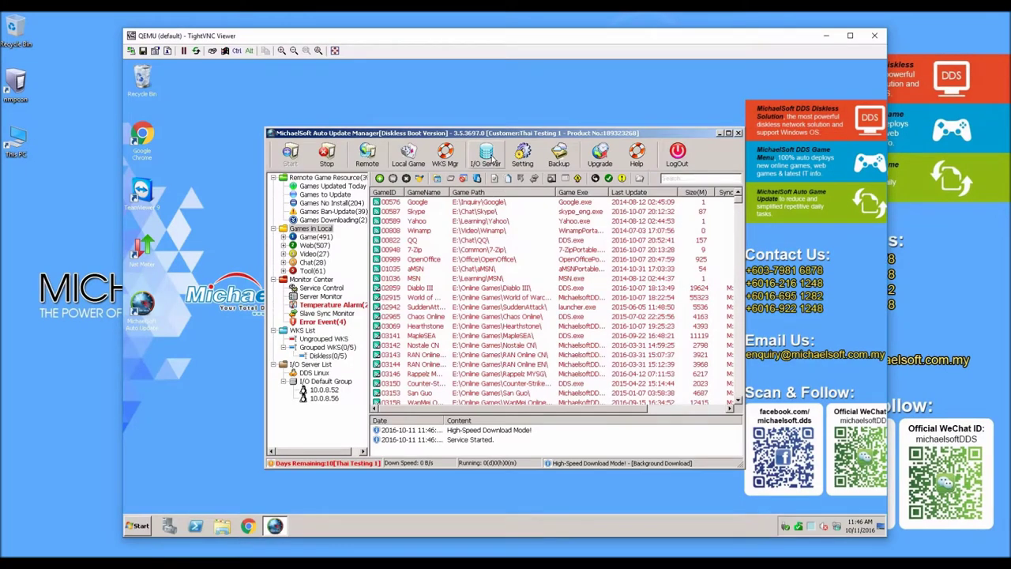
# Step: In I/O Disk Management, delete the missing WIN7x64sp1 disk under 10.0.8.52 and choose Add Disk
pyautogui.click(488, 157)
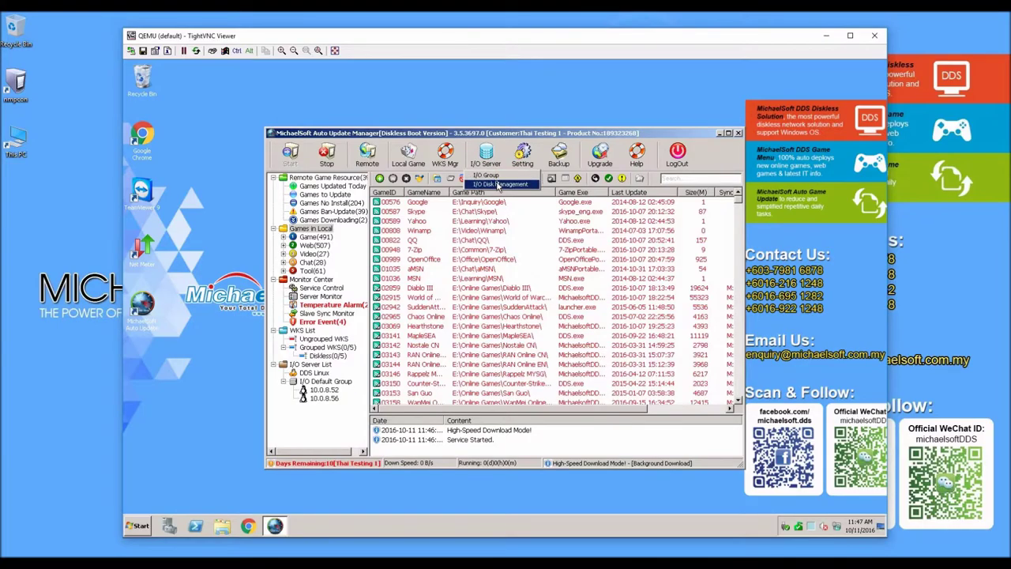
pyautogui.click(498, 185)
pyautogui.click(387, 228)
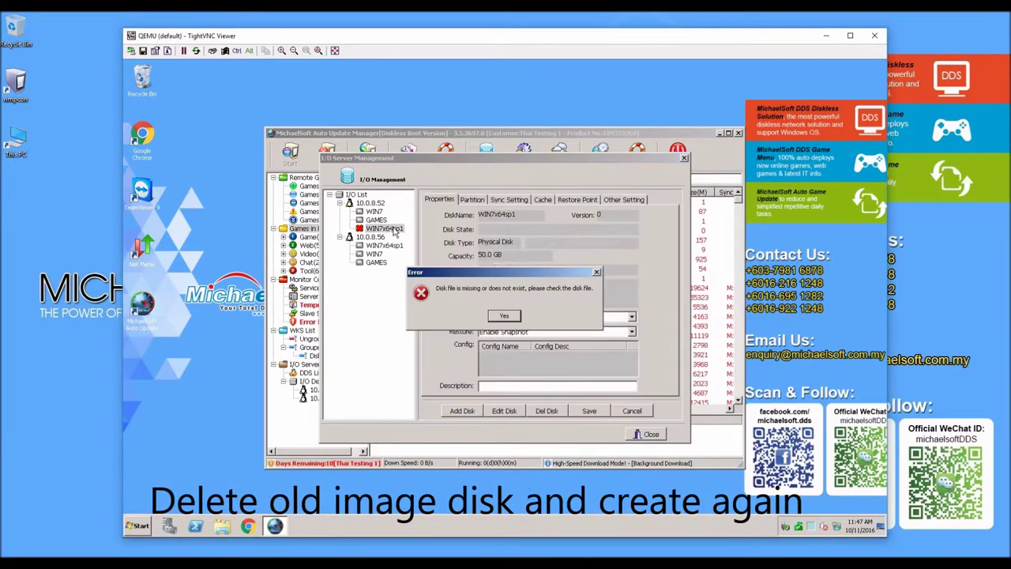
pyautogui.click(496, 317)
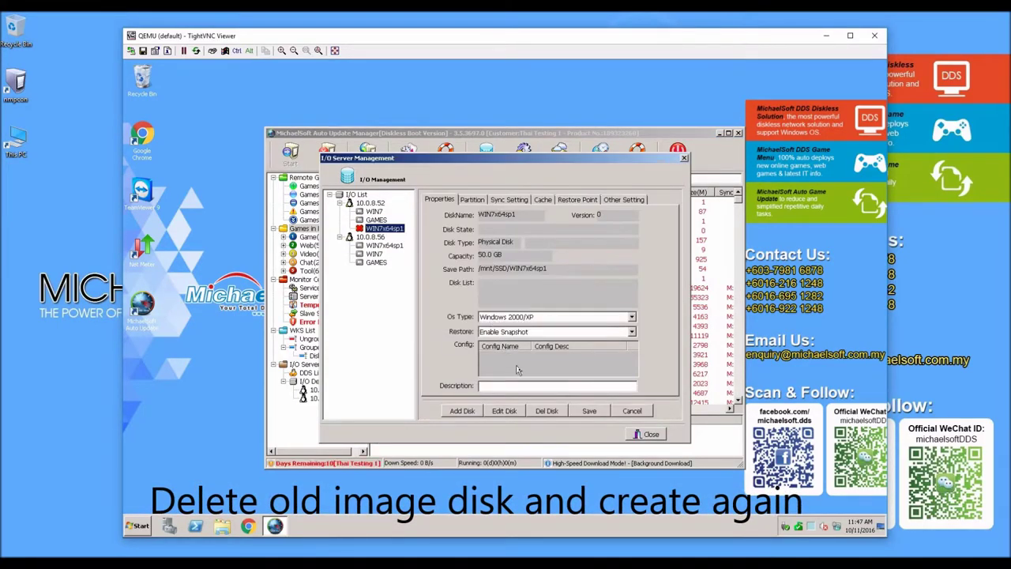
pyautogui.click(546, 412)
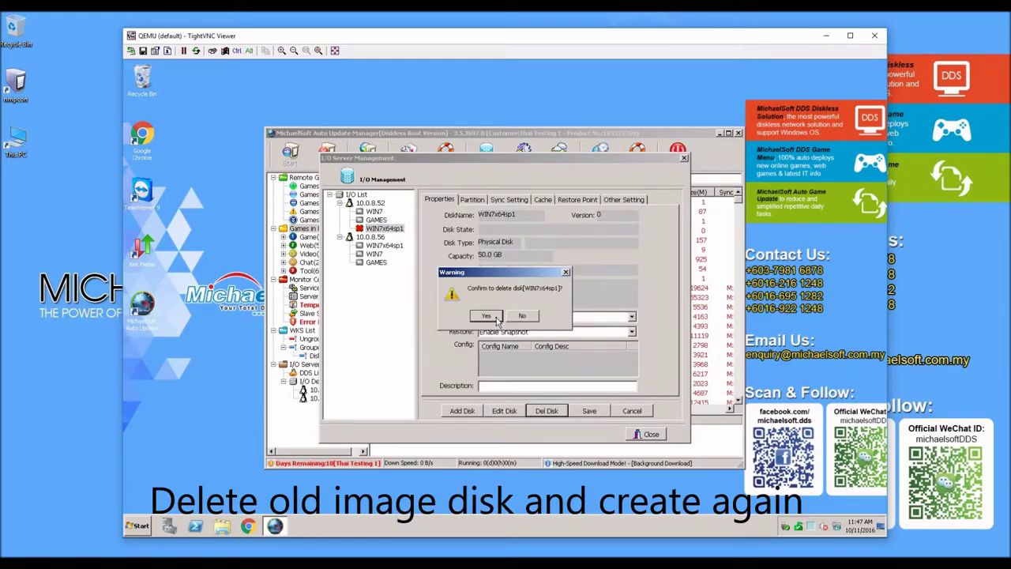
pyautogui.click(495, 316)
pyautogui.click(466, 387)
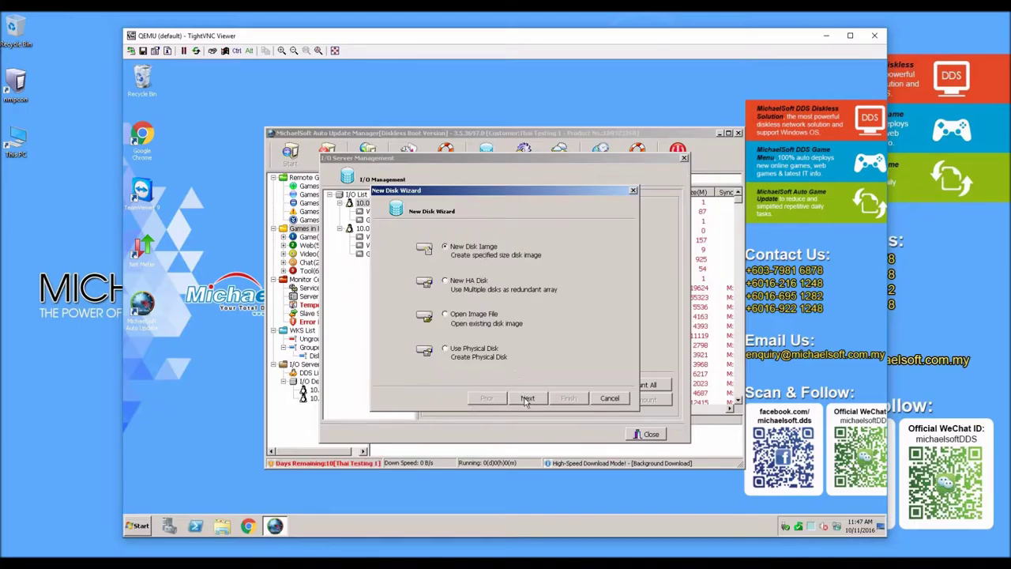
# Step: Define a new disk image named WIN7x64sp1 with OS Windows 7/8 and 50 GB capacity
pyautogui.click(527, 399)
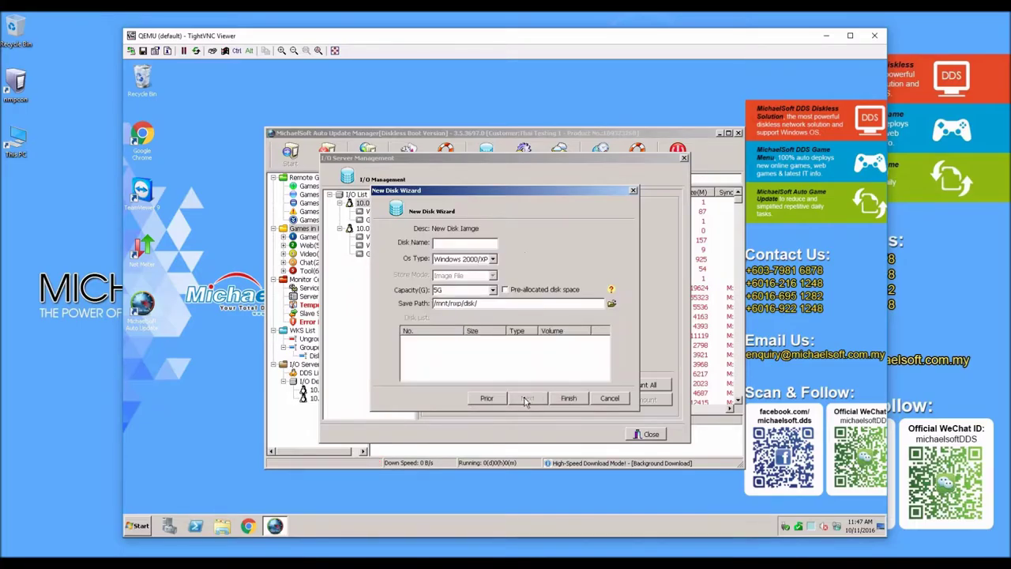
pyautogui.click(488, 244)
pyautogui.write('W')
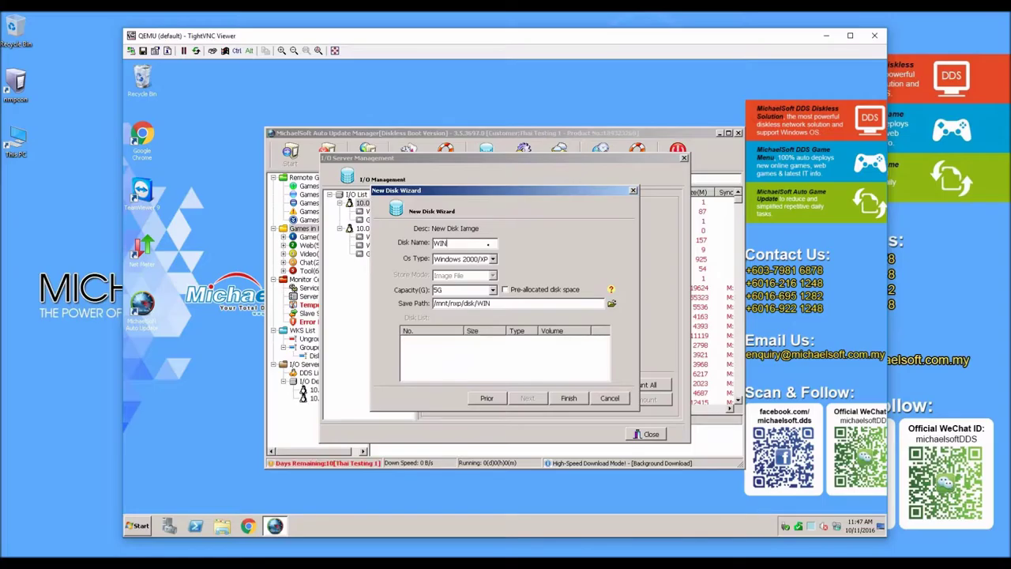
pyautogui.write('IN7x64sp1')
pyautogui.click(492, 259)
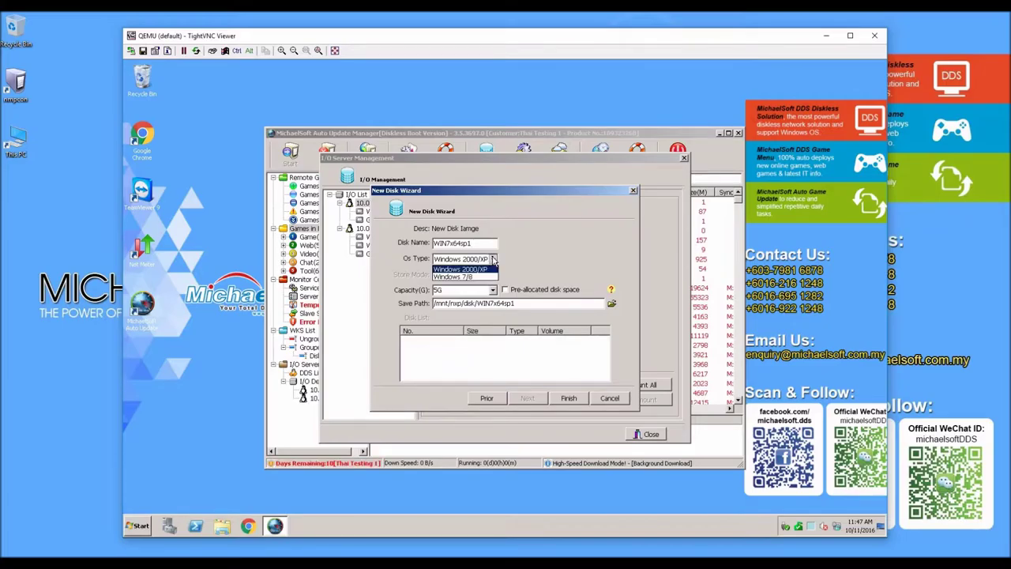
pyautogui.click(484, 278)
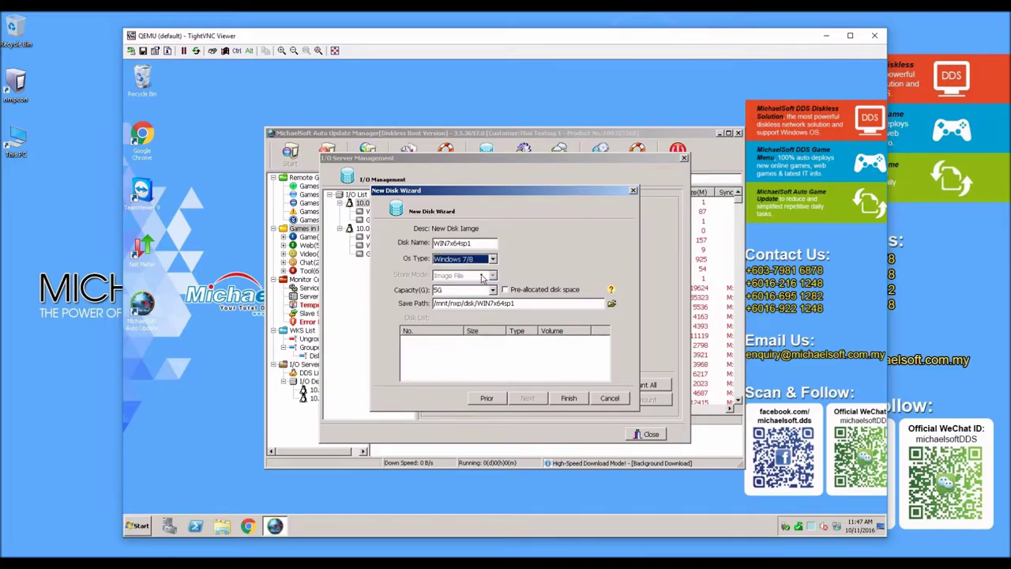
pyautogui.doubleClick(459, 290)
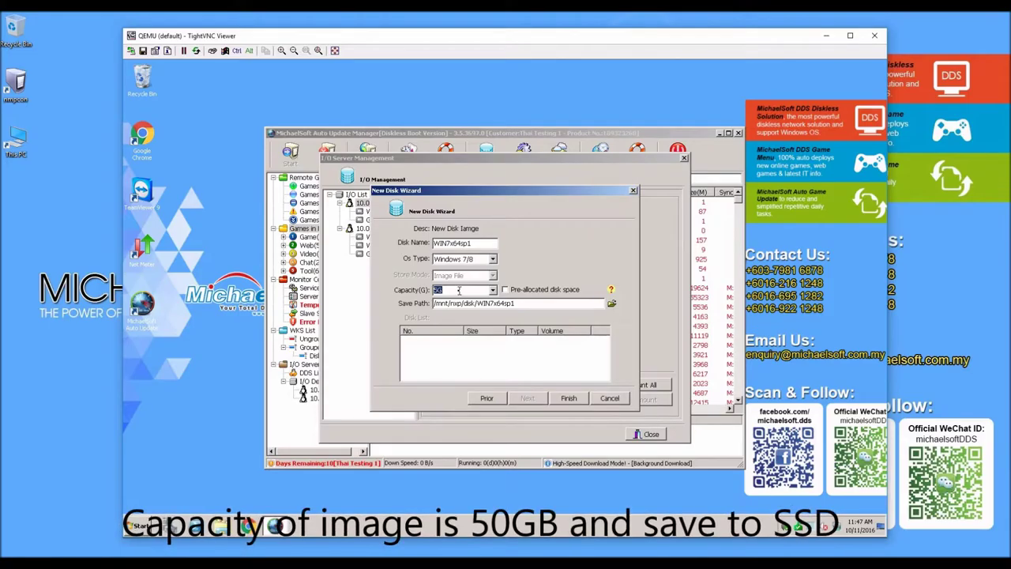
pyautogui.write('50')
pyautogui.press('Delete')
# Step: Set the save path to /mnt/SSD/WIN7x64sp1 and finish creating the disk
pyautogui.click(611, 305)
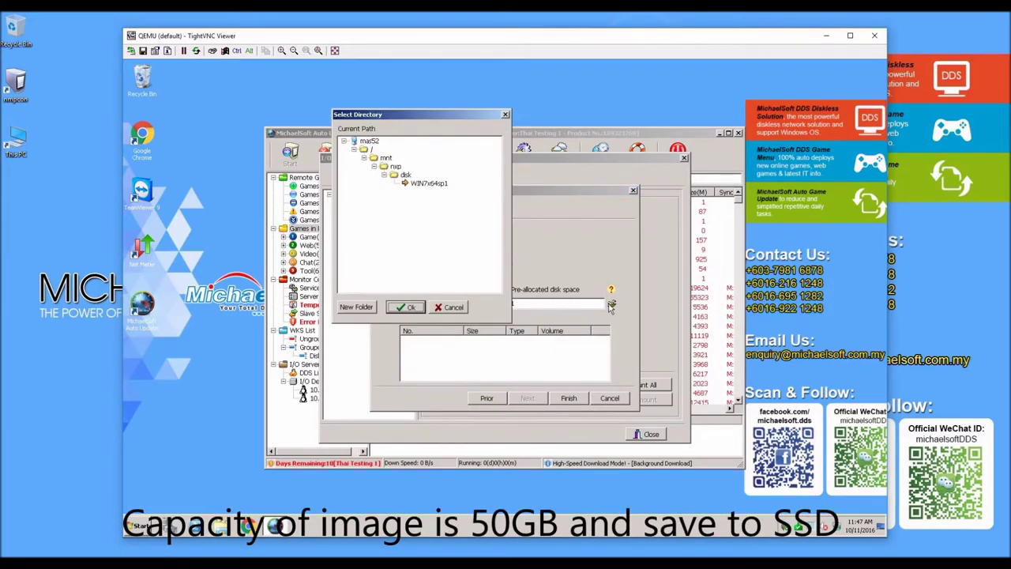
pyautogui.click(385, 158)
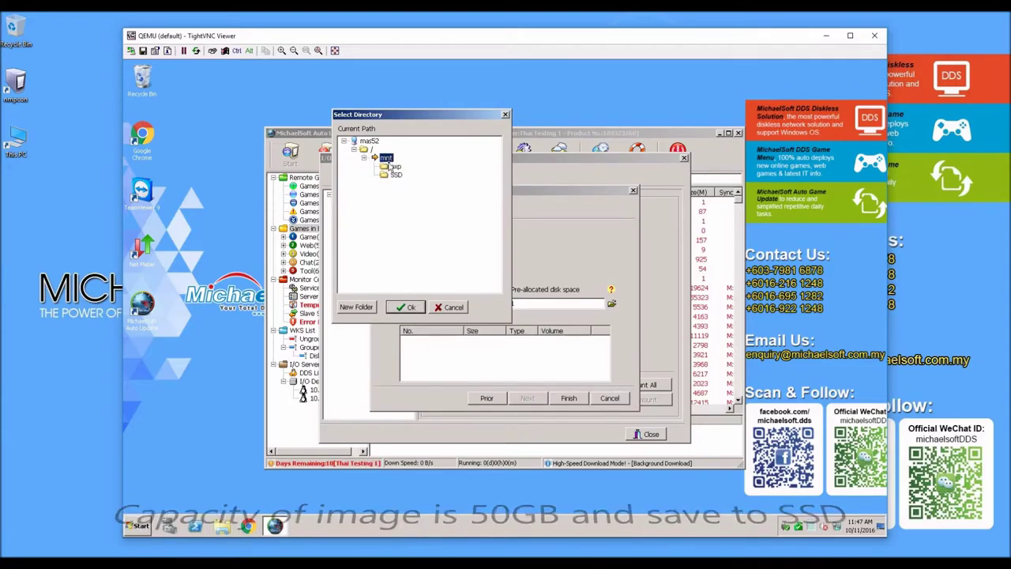
pyautogui.click(394, 175)
pyautogui.click(405, 184)
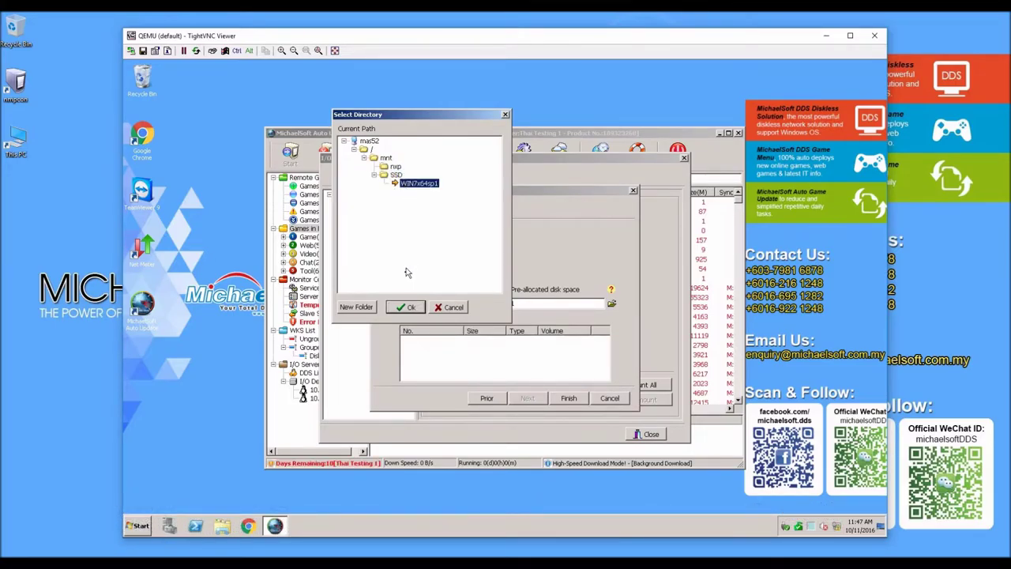
pyautogui.click(406, 306)
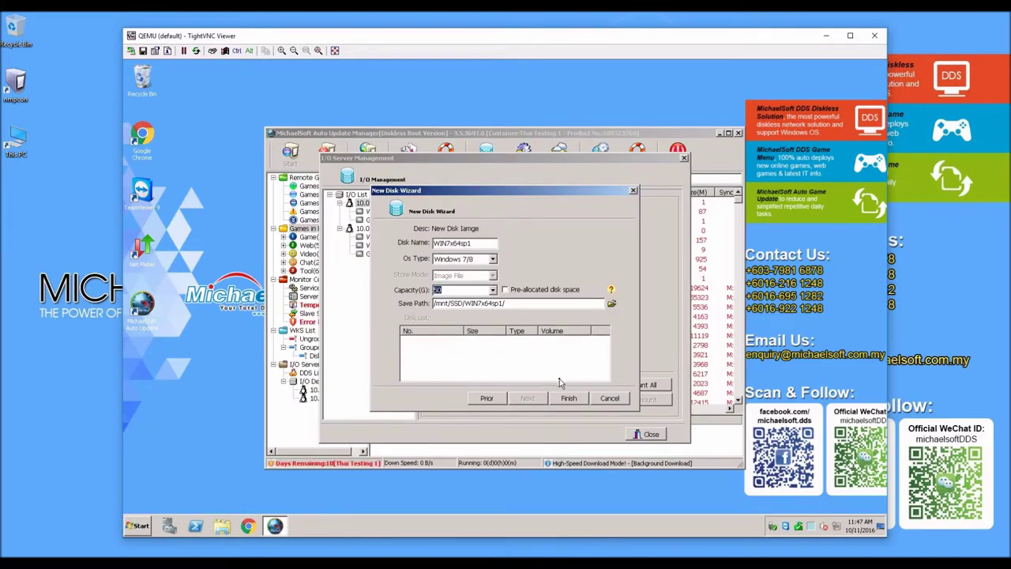
pyautogui.click(570, 399)
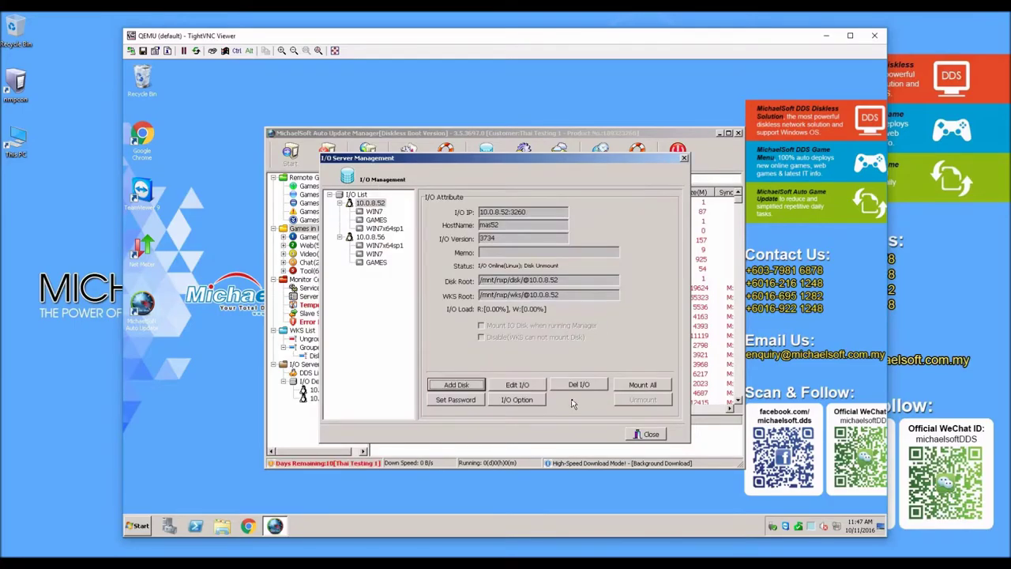
# Step: Point WIN7x64sp1's sync settings at server 10.0.8.56 and refresh the remote version
pyautogui.click(398, 231)
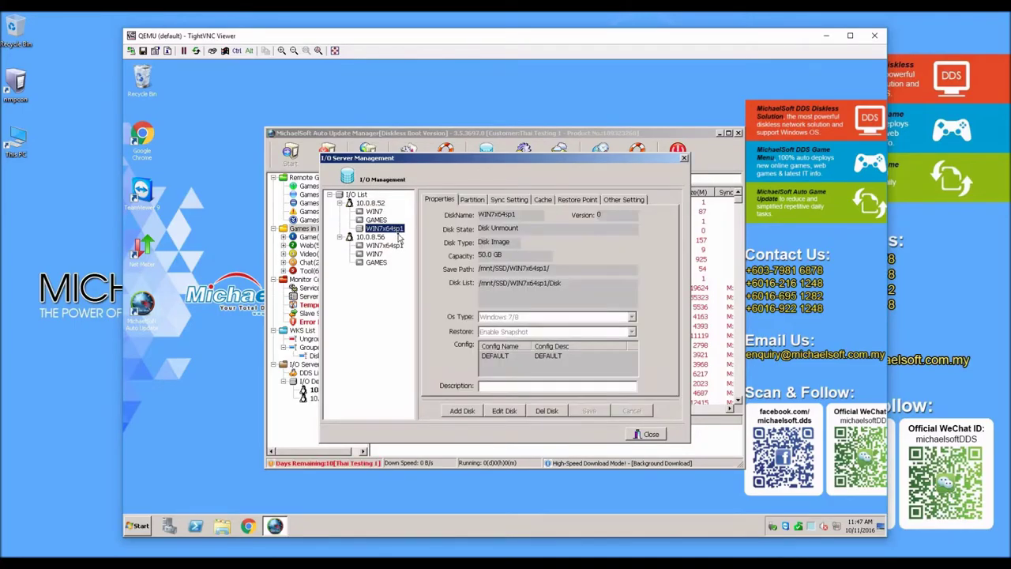
pyautogui.click(519, 203)
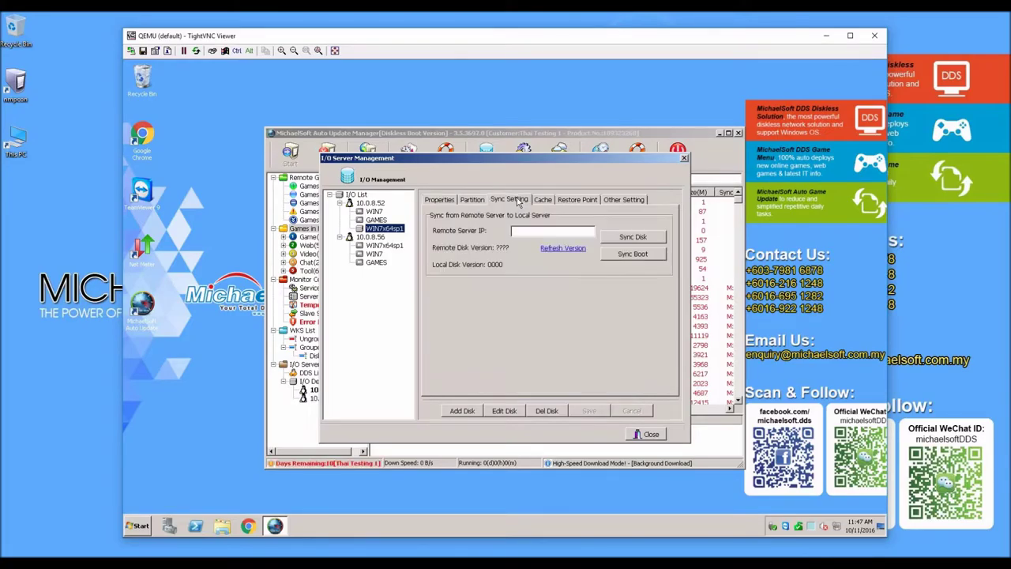
pyautogui.click(503, 409)
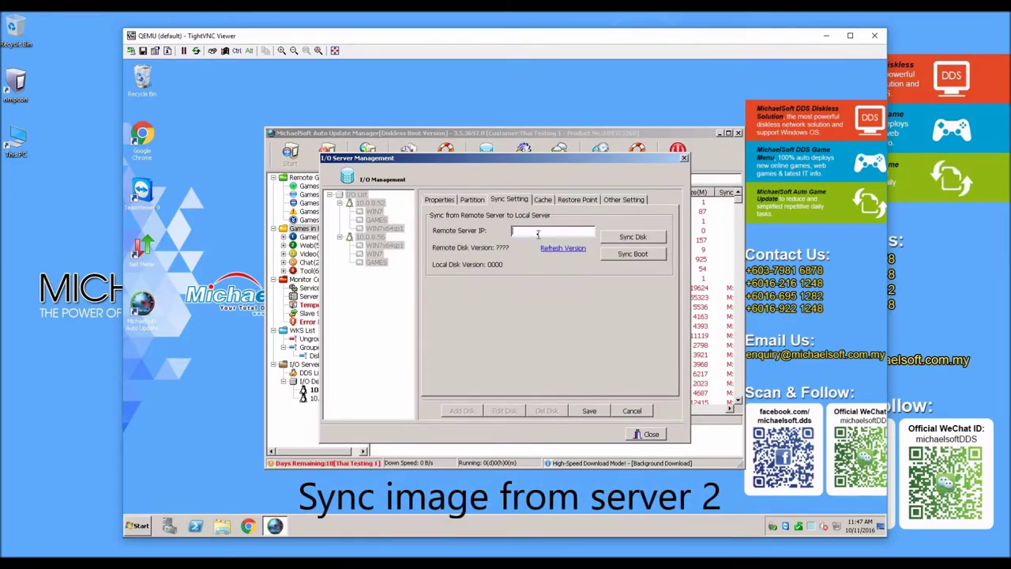
pyautogui.write('10.0.8.56')
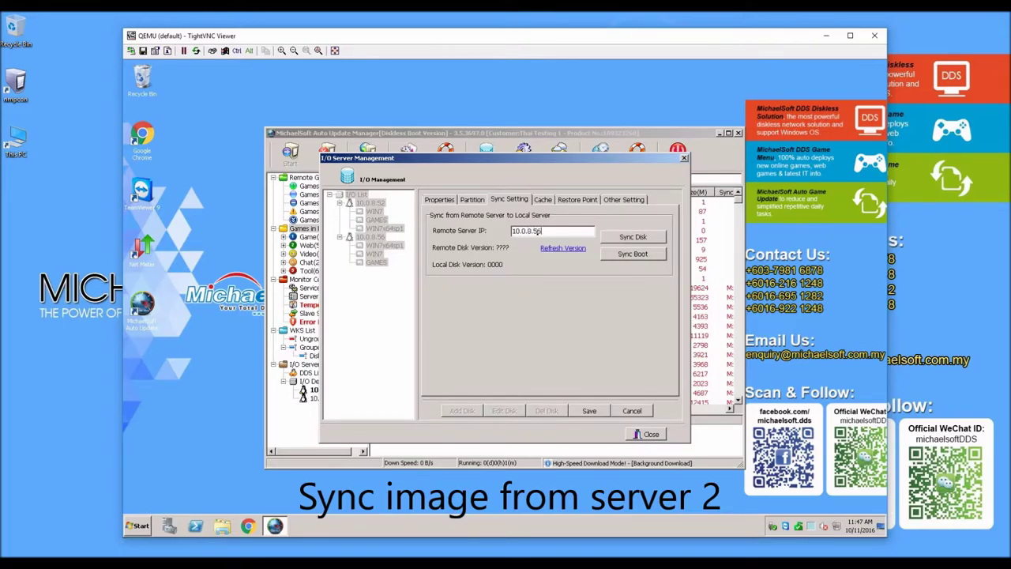
pyautogui.click(558, 250)
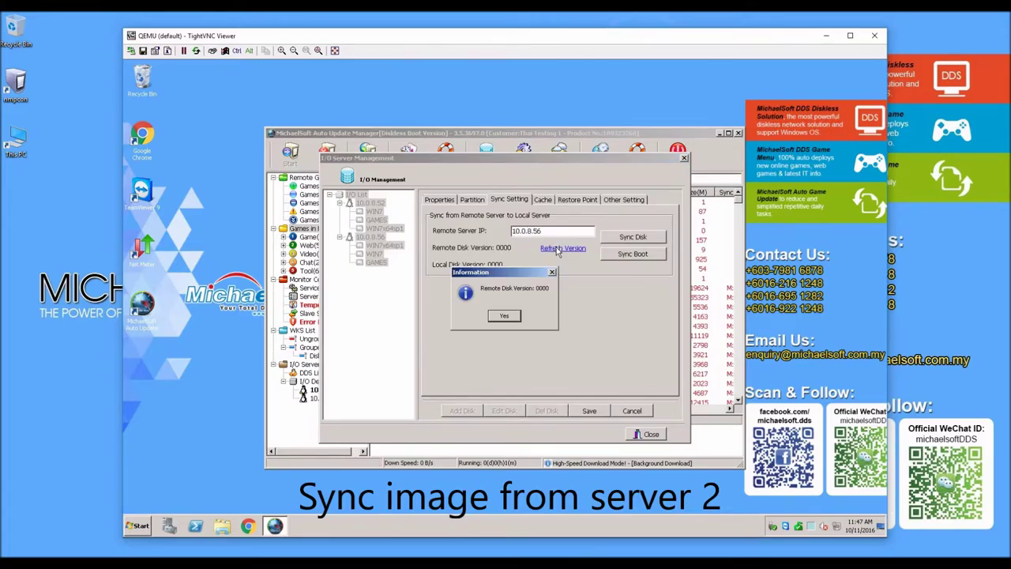
pyautogui.click(512, 316)
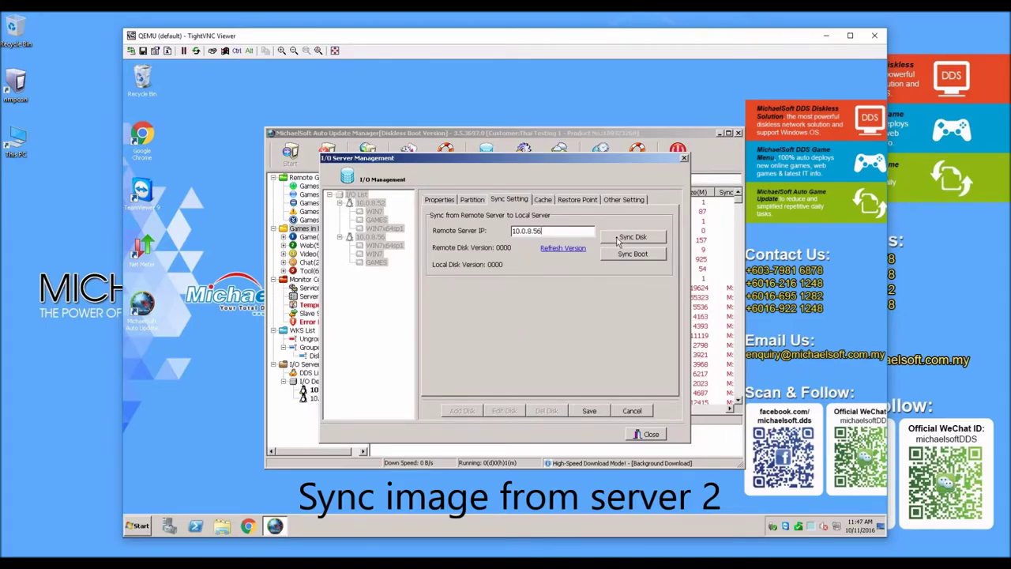
# Step: Start the whole-disk sync, save the settings, and view the running task's progress
pyautogui.click(617, 243)
pyautogui.click(497, 316)
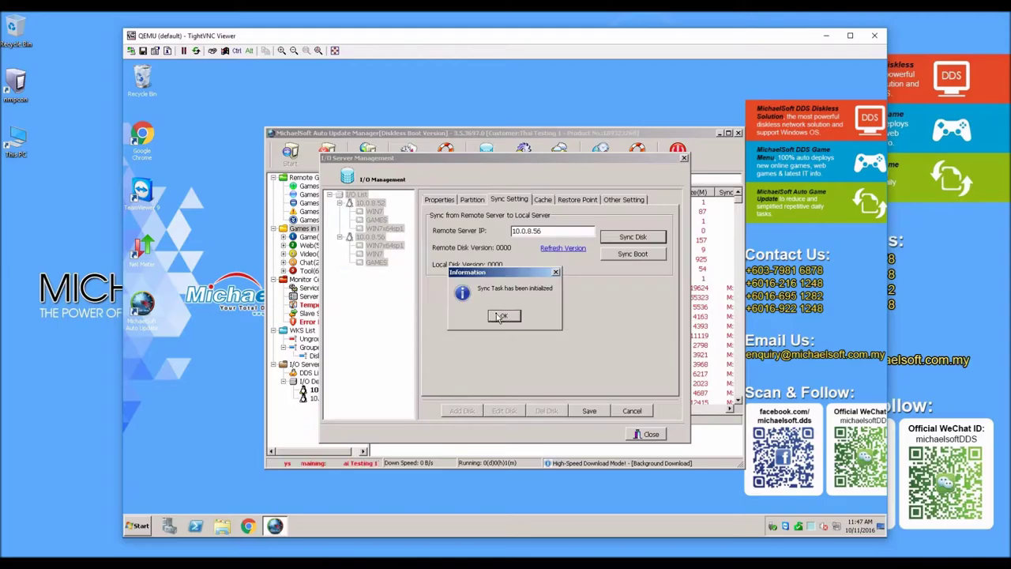
pyautogui.click(502, 316)
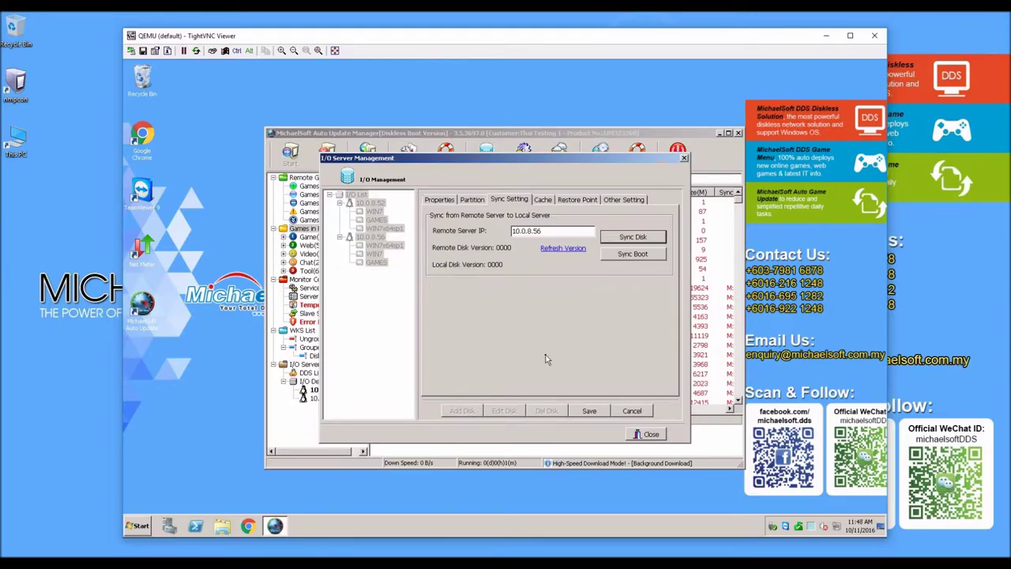
pyautogui.click(589, 410)
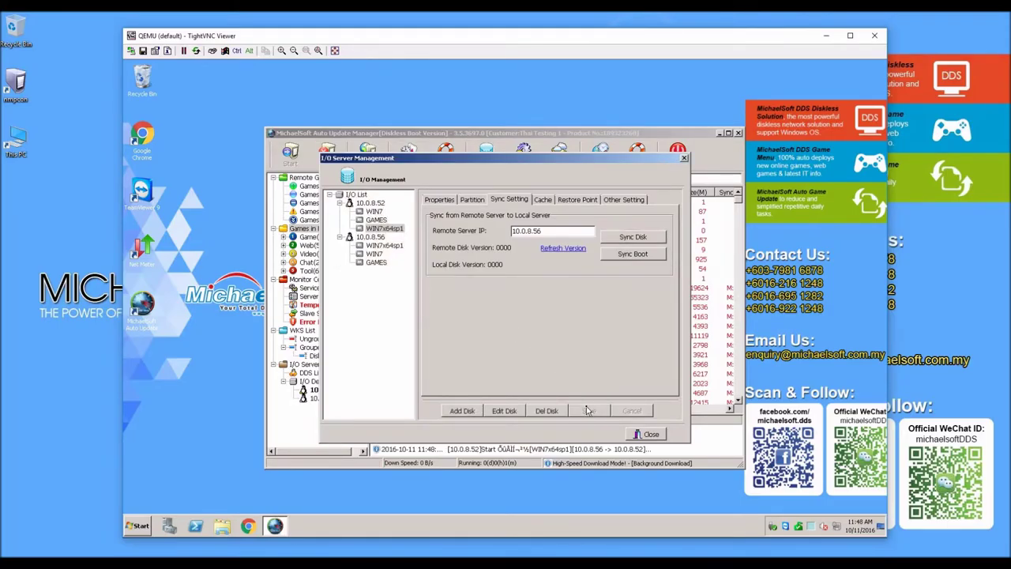
pyautogui.click(646, 435)
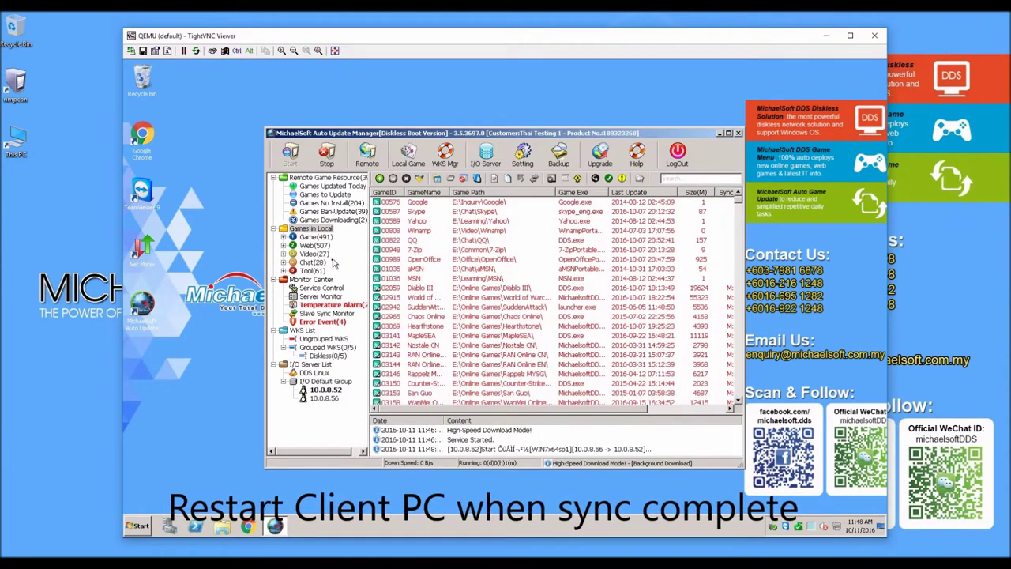
pyautogui.click(335, 297)
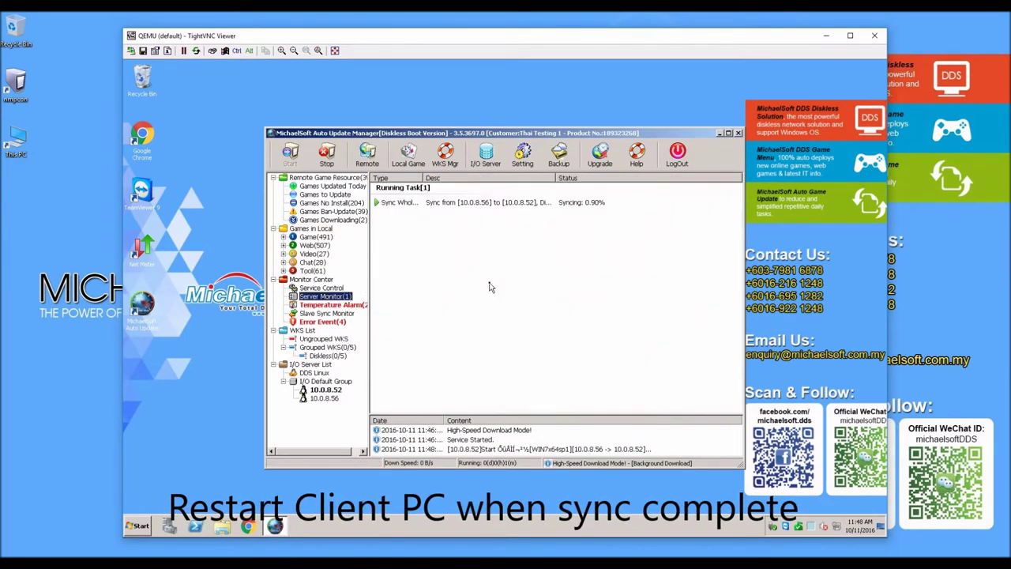